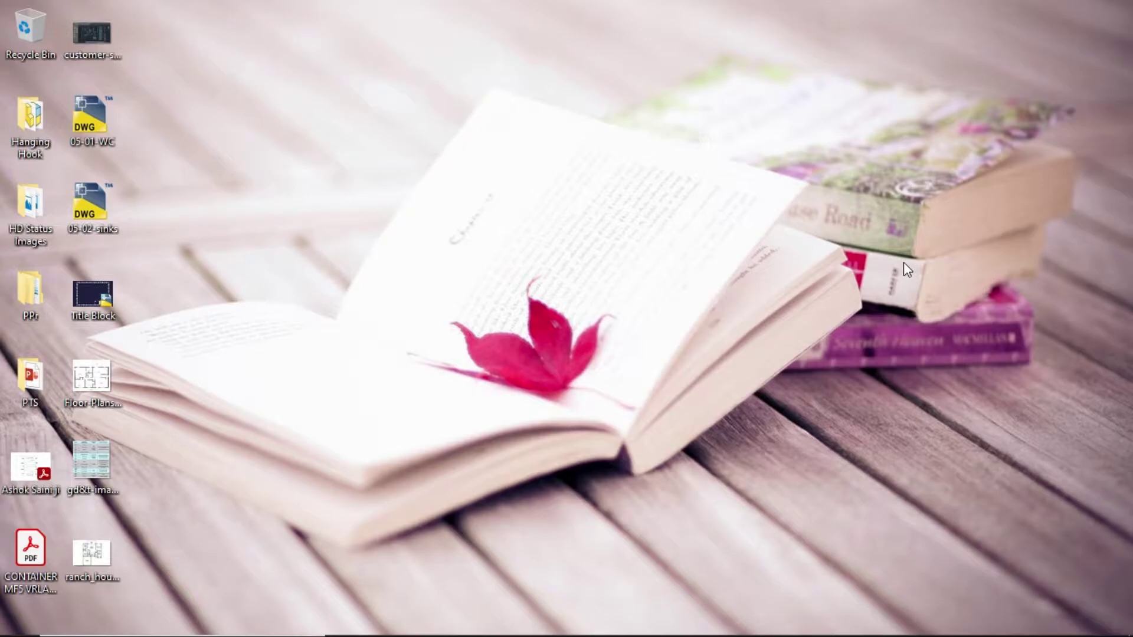
# Bring Demo Of Dynamic Block.dwg forward and frame the three dimensioned nut views at the left.
pyautogui.click(429, 619)
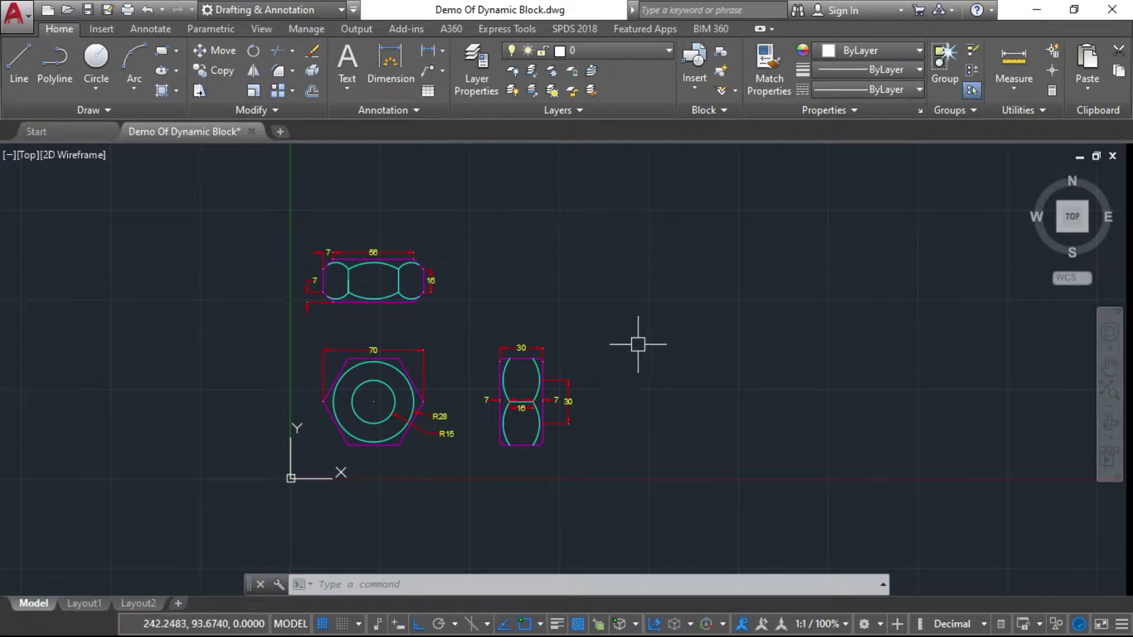
pyautogui.scroll(1, 407, 390)
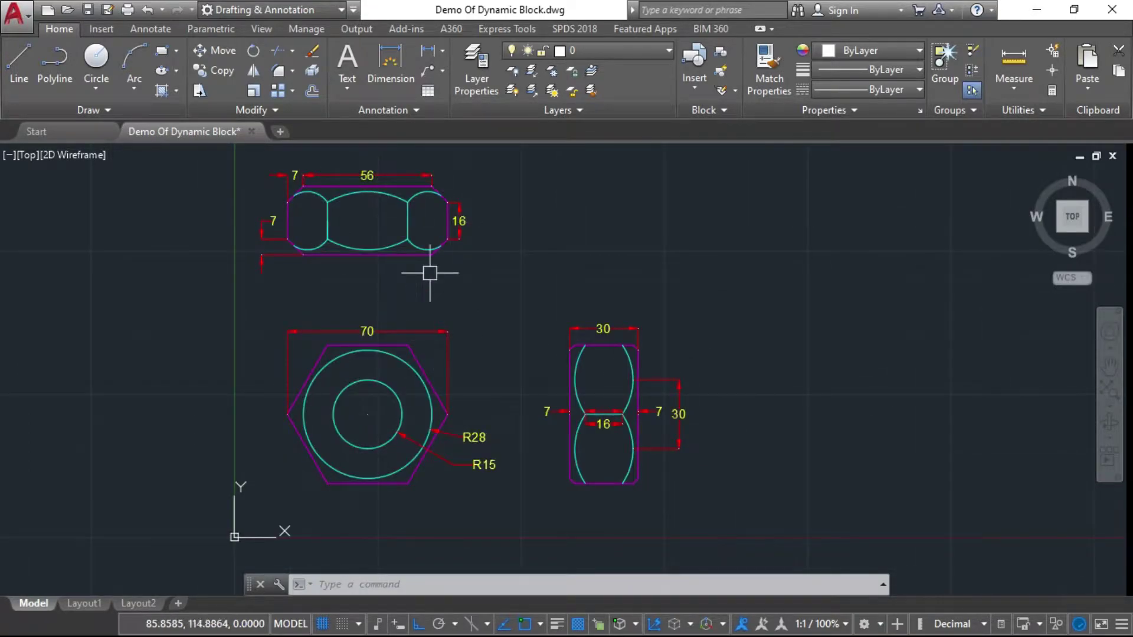
pyautogui.scroll(1, 429, 204)
pyautogui.moveTo(785, 440); pyautogui.dragTo(637, 429, button='middle')
pyautogui.scroll(-2, 569, 384)
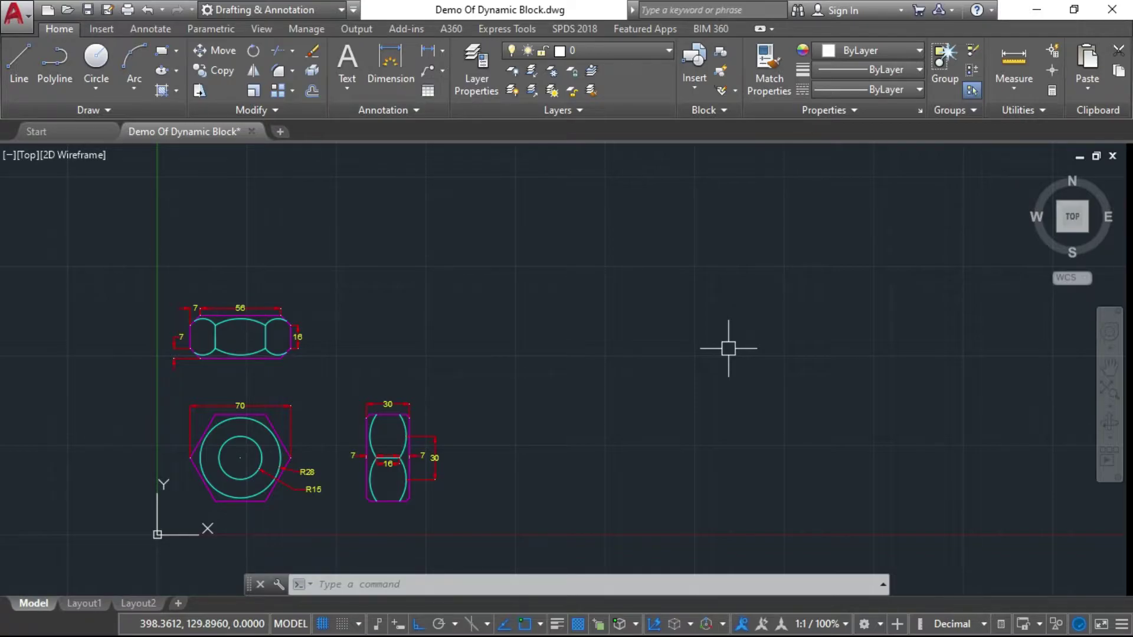
# Open Tool Palettes with Ctrl+3 and float it over the drawing beside the nuts.
pyautogui.hotkey('ctrl', '3')
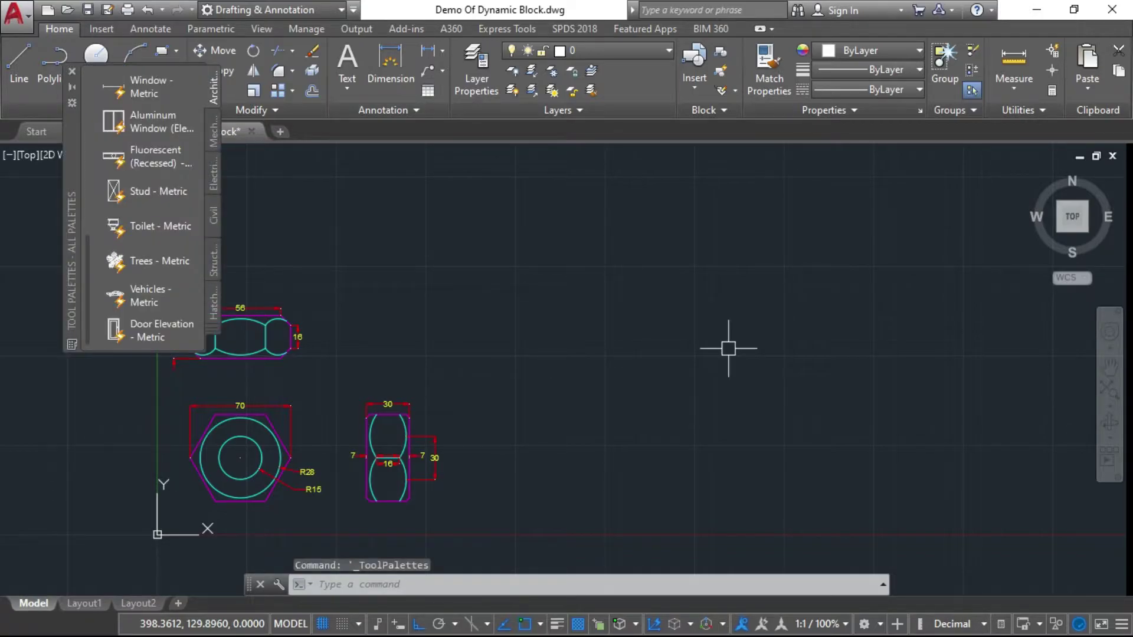
pyautogui.moveTo(70, 137); pyautogui.dragTo(416, 175)
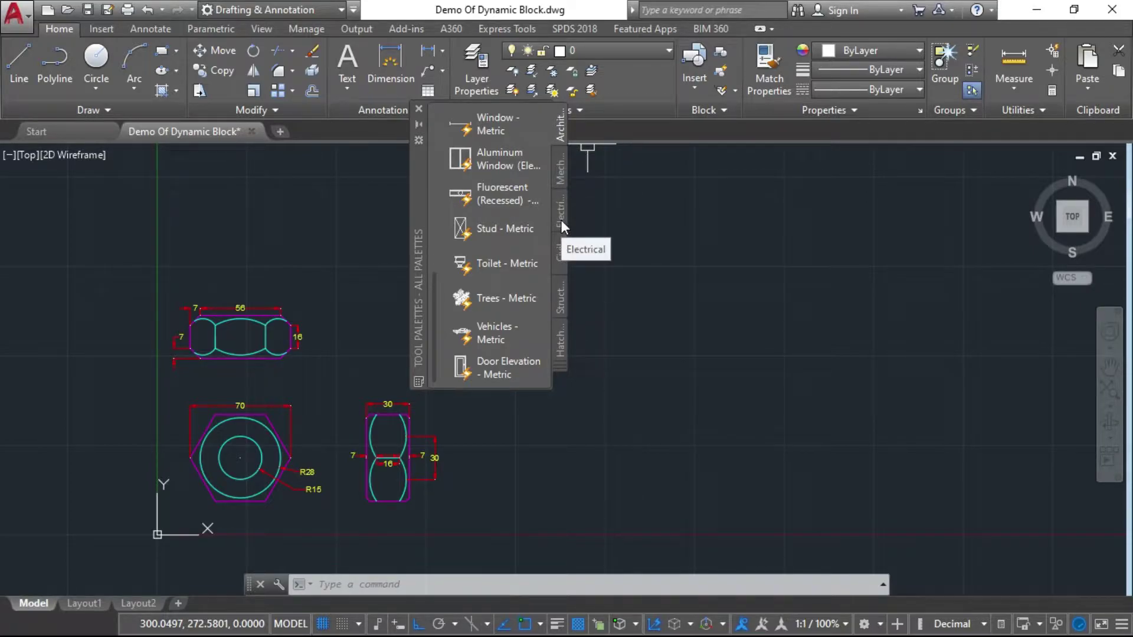
# Switch the tool palettes to the Mechanical palette group.
pyautogui.click(558, 367)
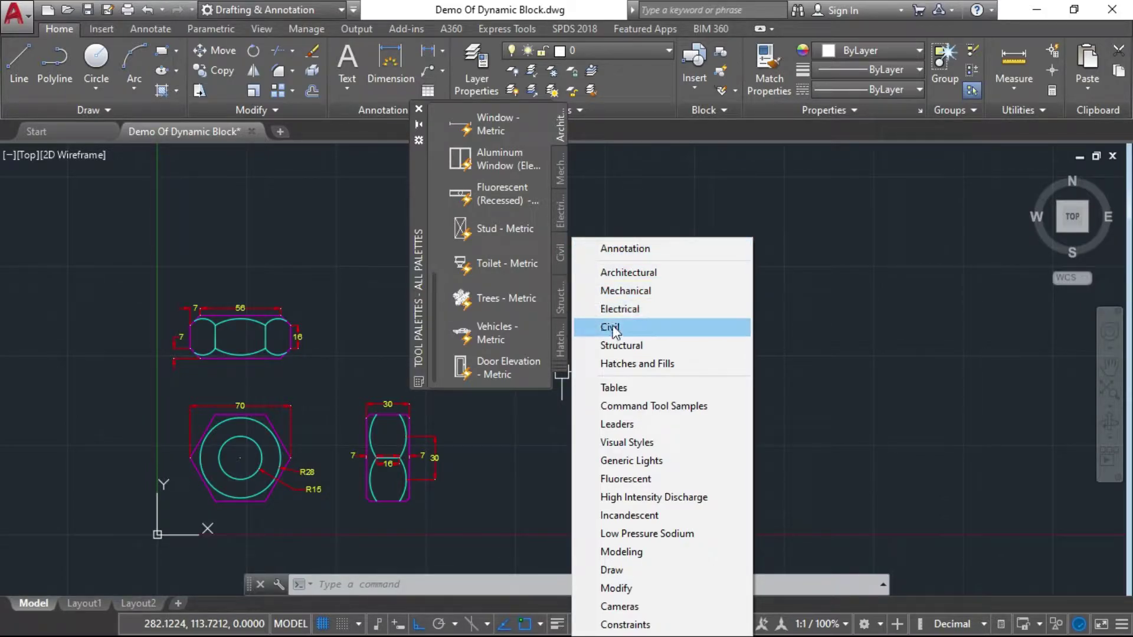
pyautogui.click(625, 290)
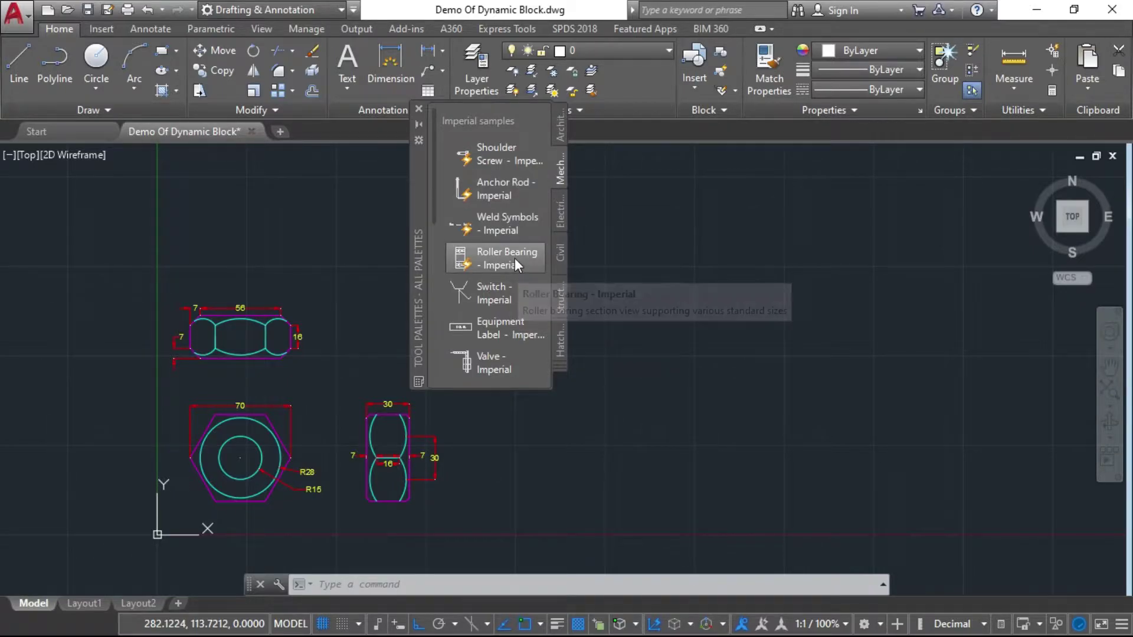
# Scroll through the Mechanical Imperial and Metric samples like Hex Nut, then list the palette groups.
pyautogui.scroll(-3, 509, 271)
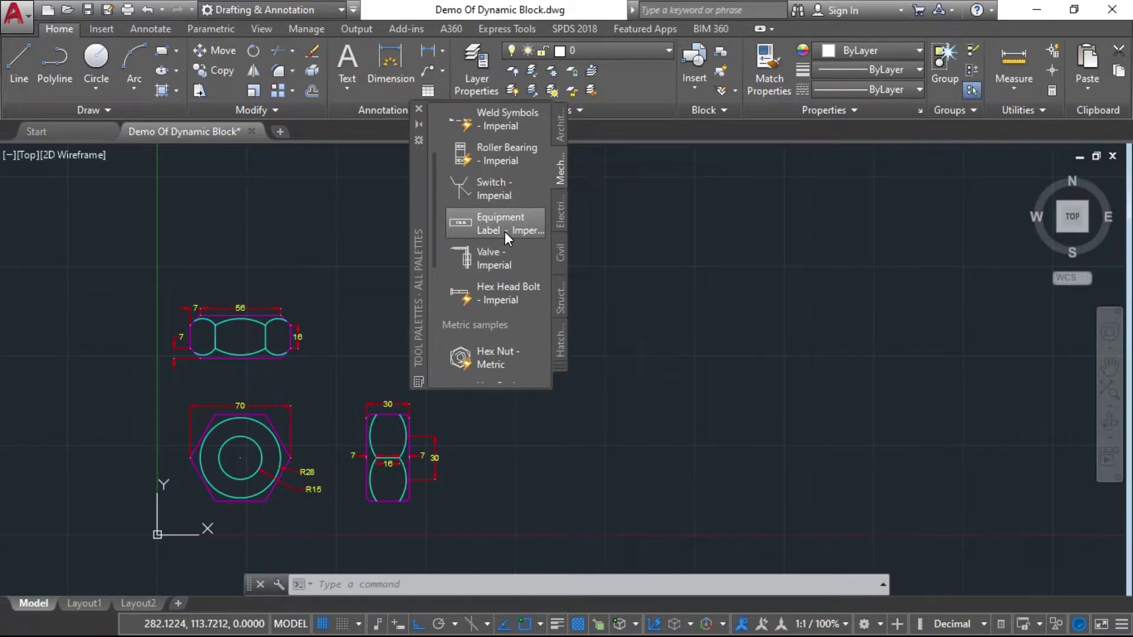
pyautogui.scroll(-6, 483, 330)
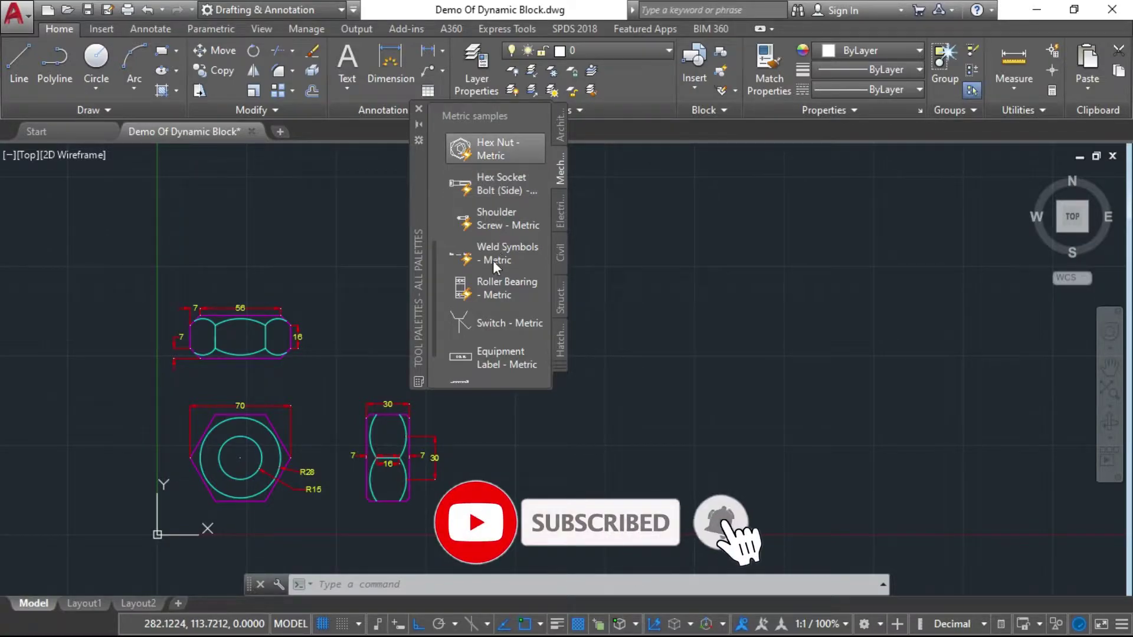
pyautogui.scroll(-1, 489, 302)
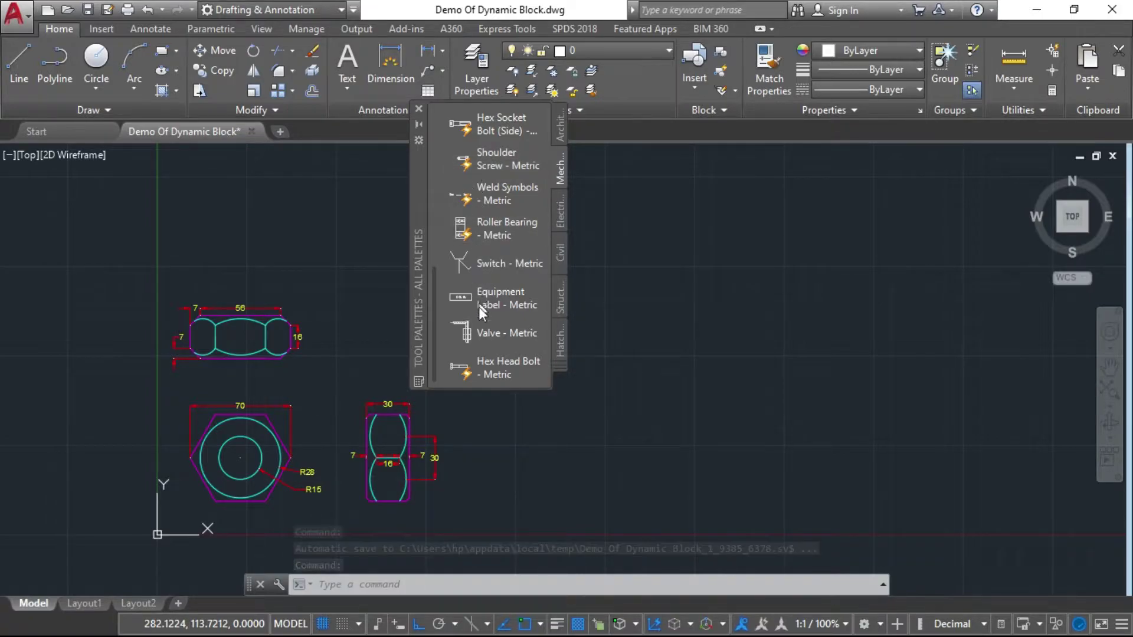
pyautogui.scroll(3, 493, 317)
pyautogui.scroll(5, 490, 213)
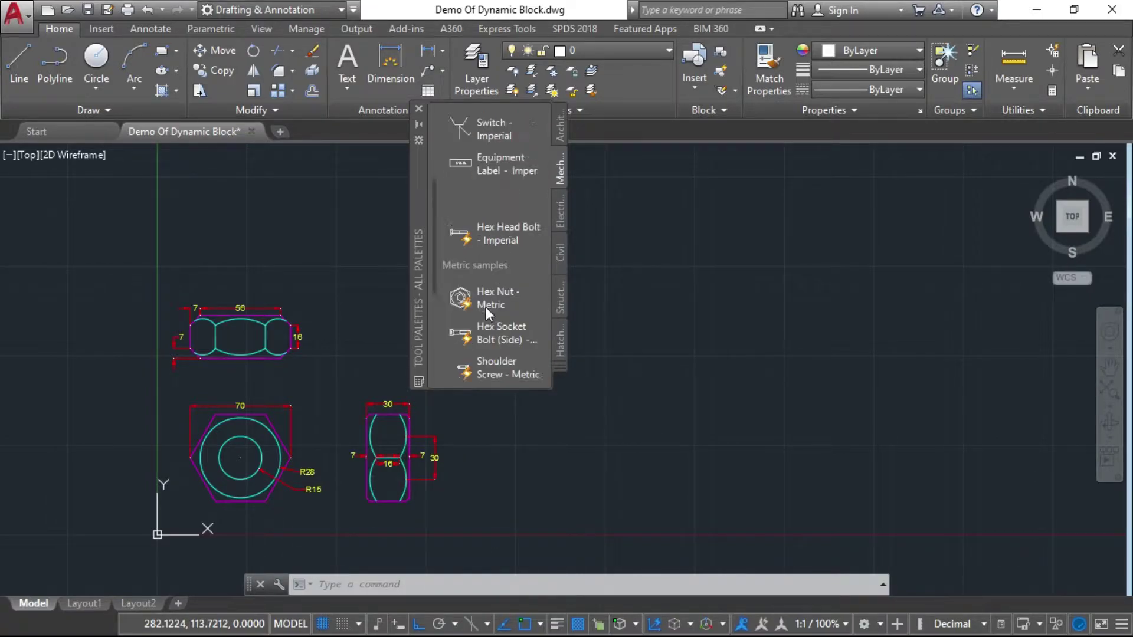
pyautogui.scroll(-5, 480, 274)
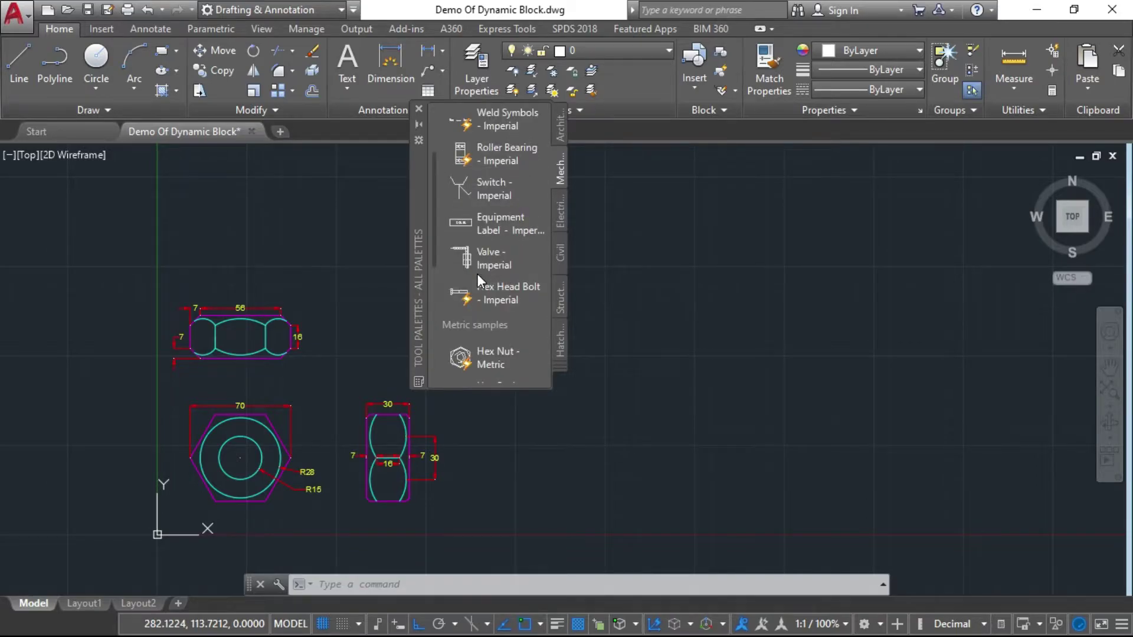
pyautogui.click(558, 366)
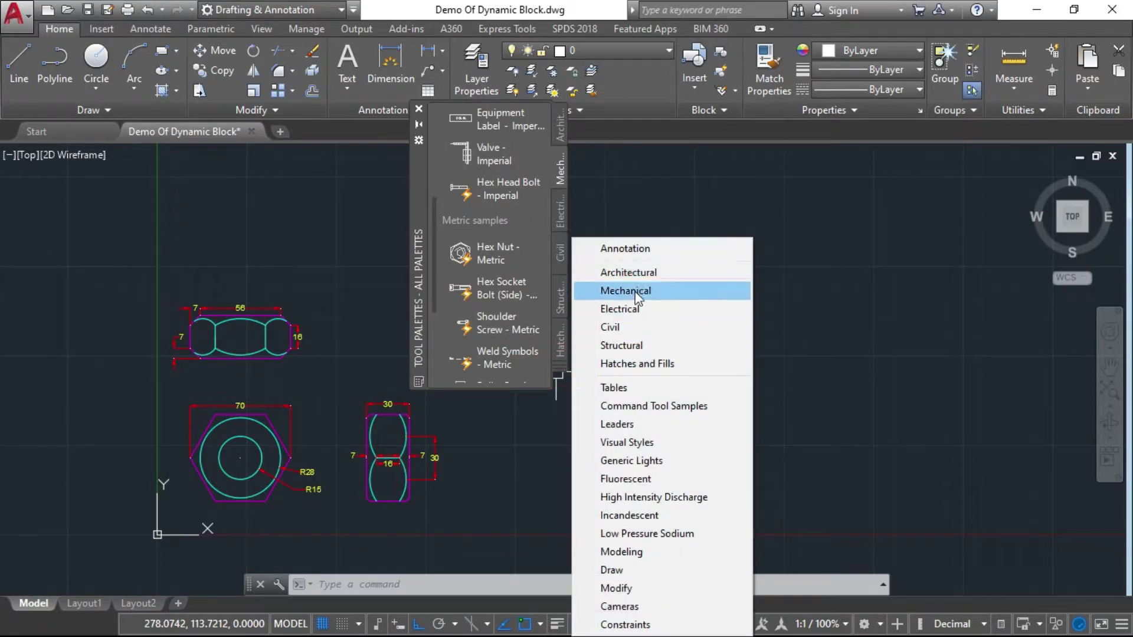
# Insert the Vehicles - Metric block from the Architectural palette to the right of the nuts.
pyautogui.click(626, 272)
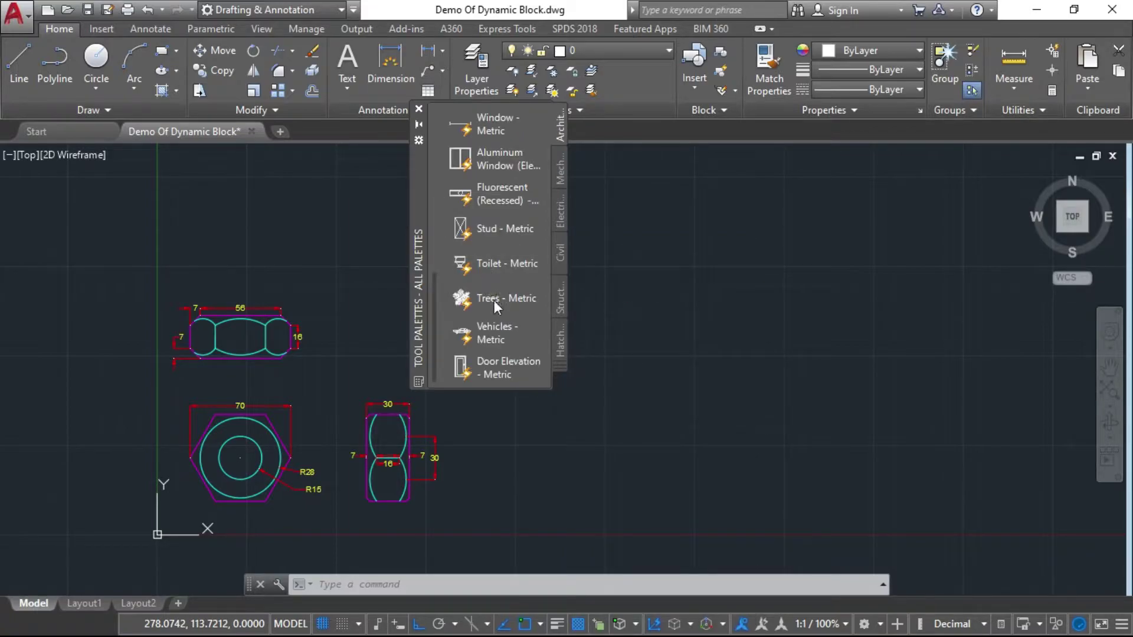
pyautogui.click(508, 338)
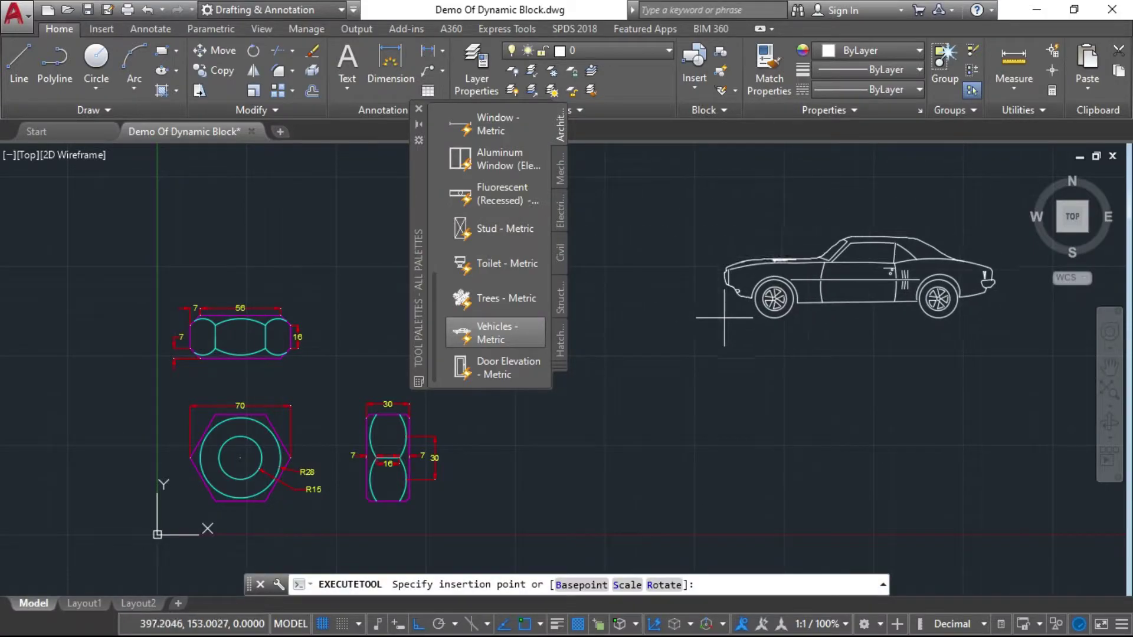
pyautogui.click(662, 328)
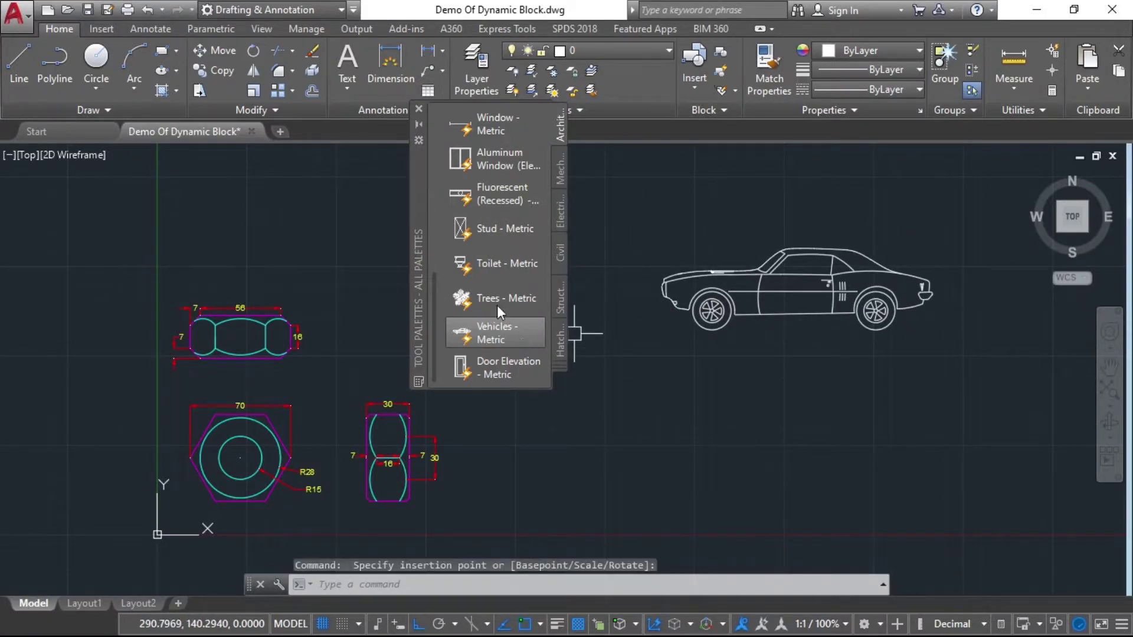
# Close the tool palettes and center the view on the selected car block.
pyautogui.click(420, 109)
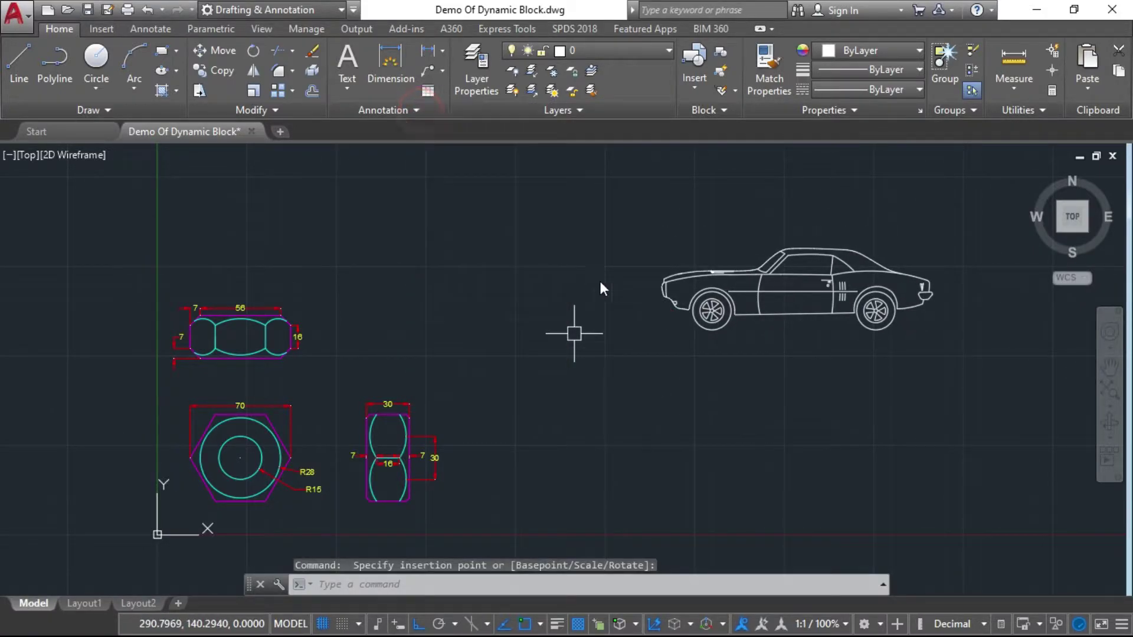
pyautogui.moveTo(836, 298); pyautogui.dragTo(624, 308, button='middle')
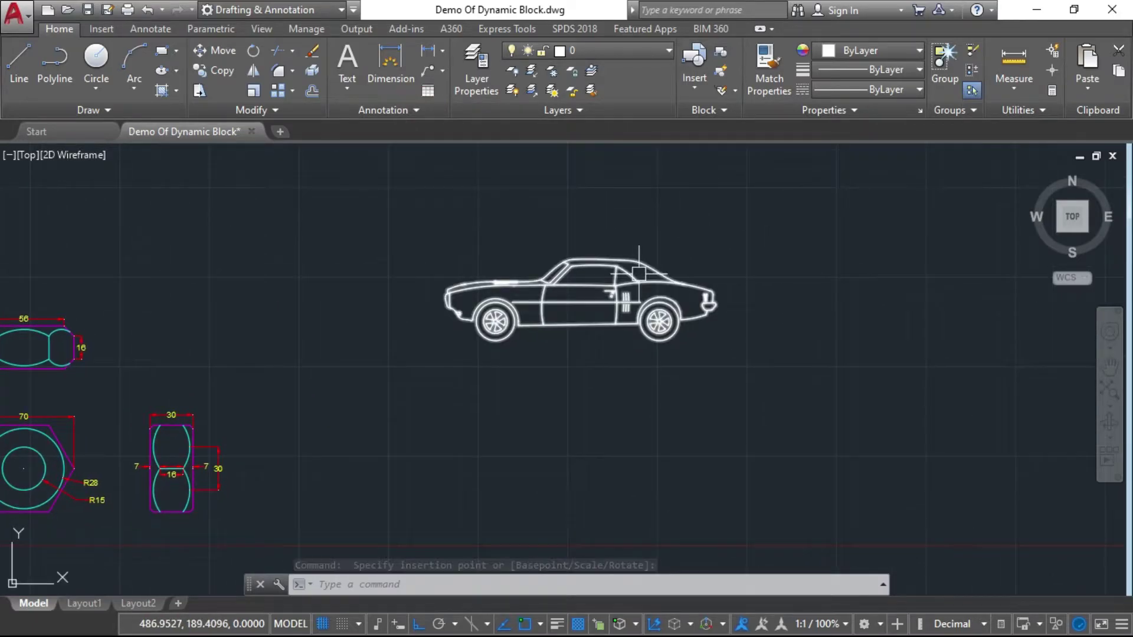
pyautogui.click(624, 309)
pyautogui.scroll(4, 508, 314)
pyautogui.scroll(-4, 543, 329)
pyautogui.moveTo(549, 329); pyautogui.dragTo(577, 374, button='middle')
pyautogui.scroll(3, 575, 375)
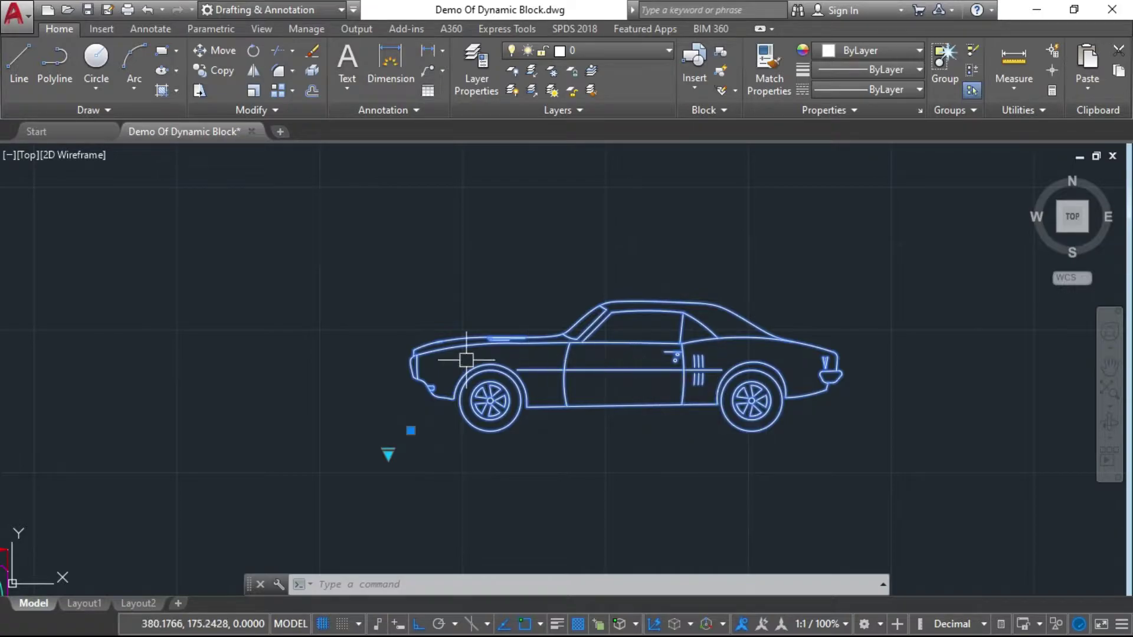
# Show the sports car in its top, front and rear visibility views.
pyautogui.click(388, 456)
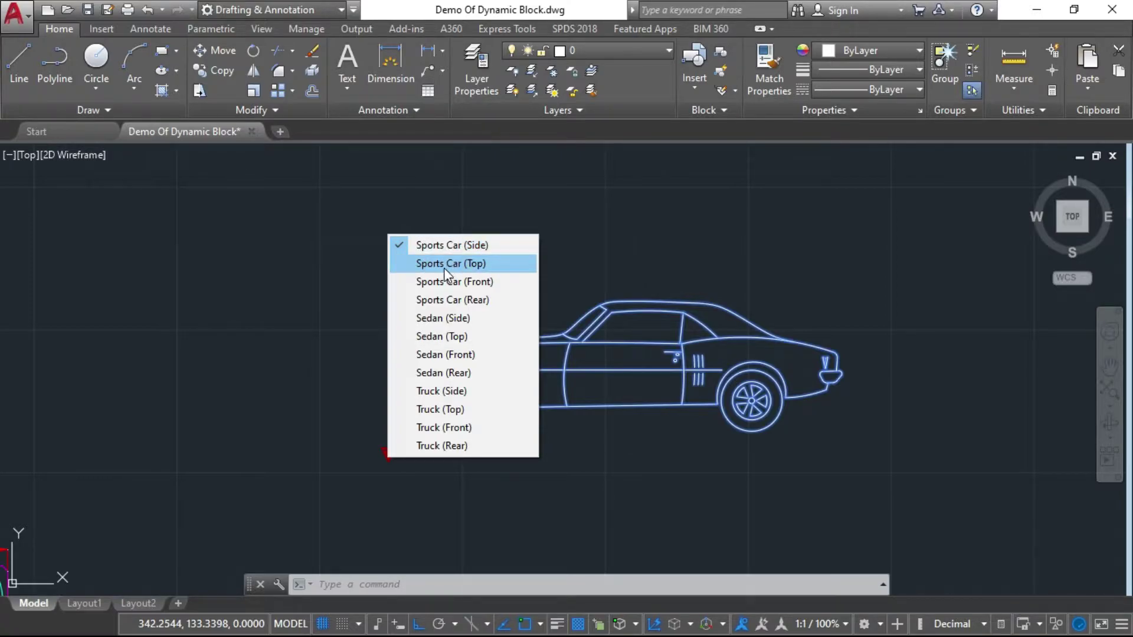
pyautogui.click(463, 266)
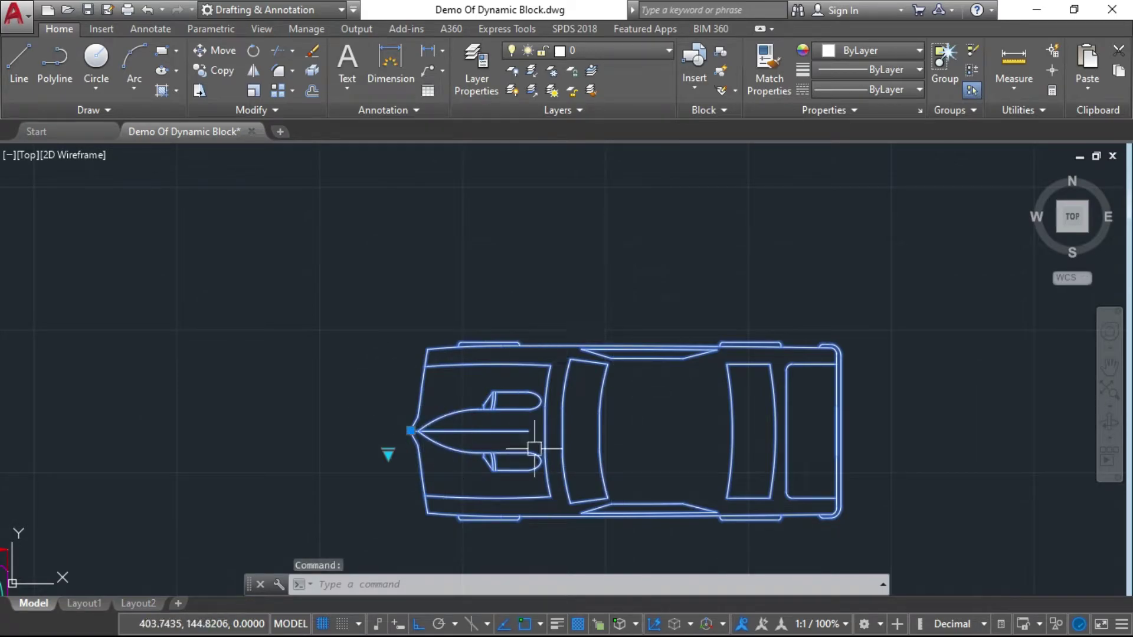
pyautogui.moveTo(673, 458); pyautogui.dragTo(630, 364, button='middle')
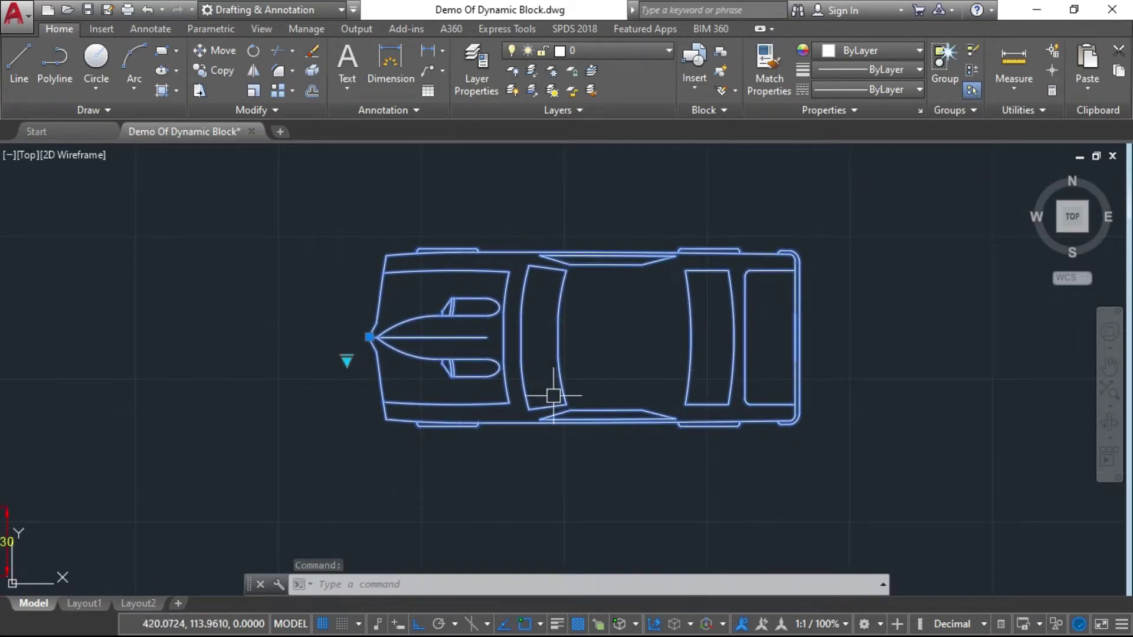
pyautogui.click(346, 361)
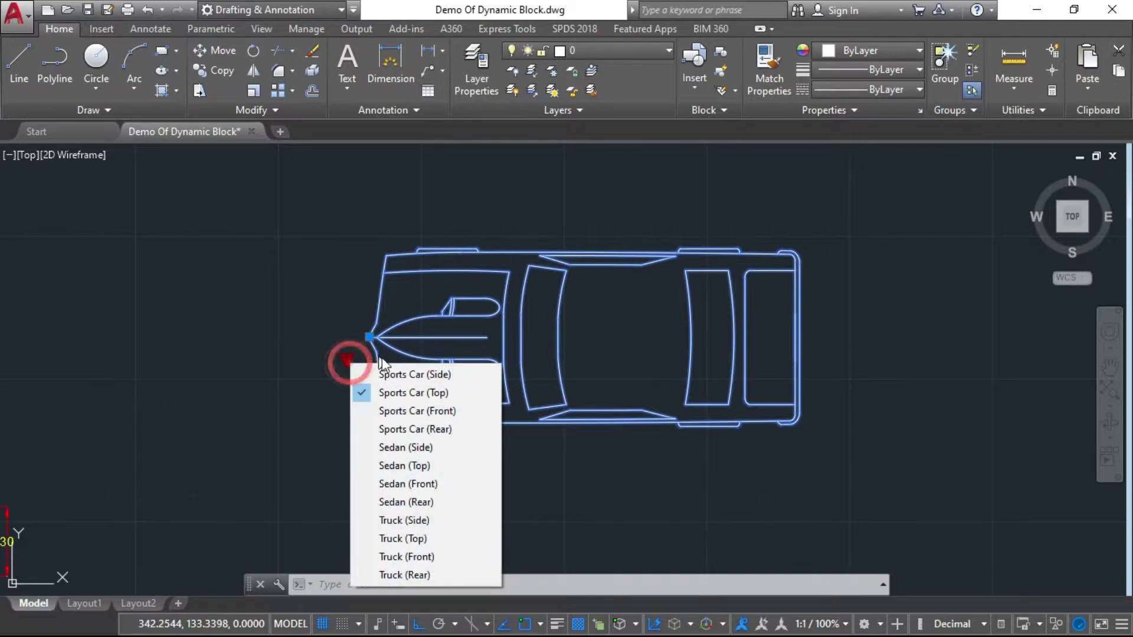
pyautogui.click(415, 411)
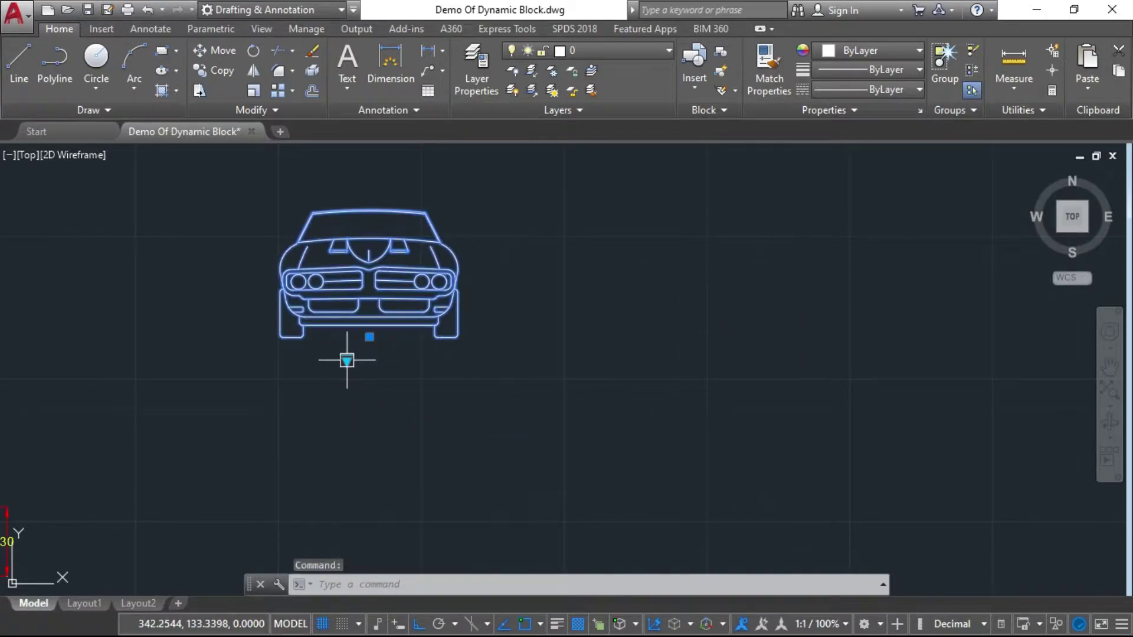
pyautogui.click(346, 360)
pyautogui.click(370, 427)
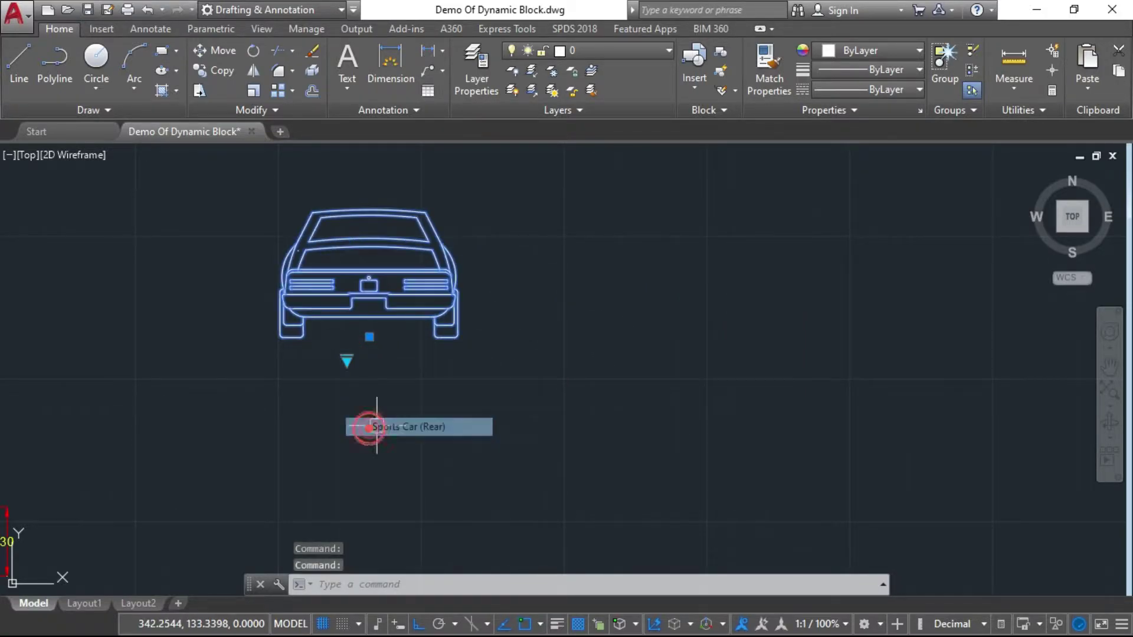
# Switch the vehicle to Sedan (Side), Sedan (Rear), Truck (Top), ending on Sports Car (Side).
pyautogui.click(347, 359)
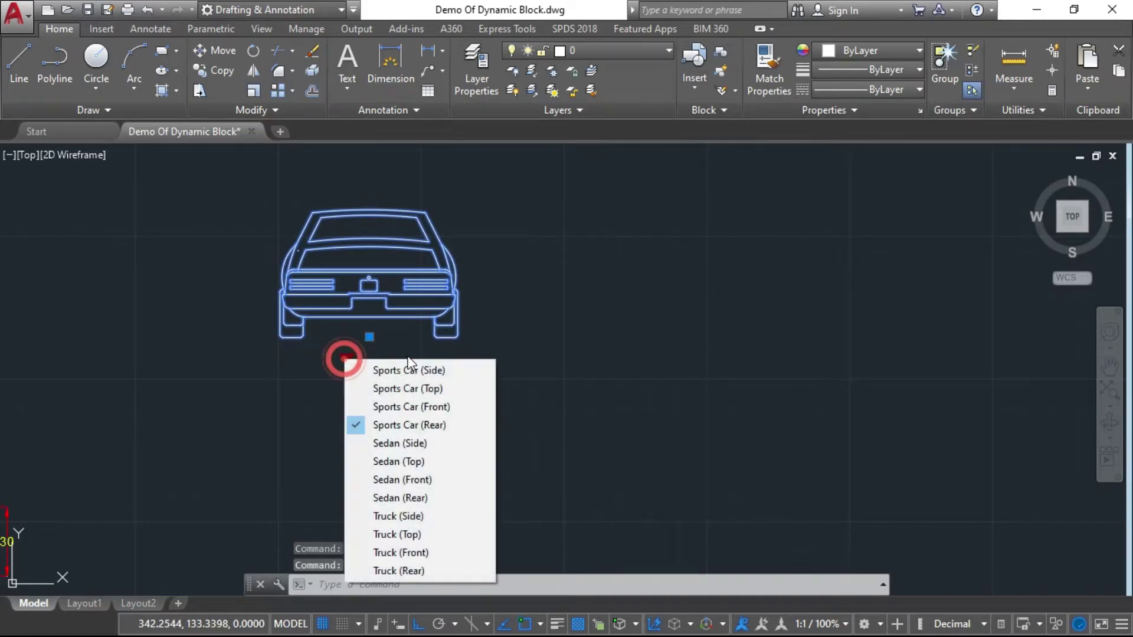
pyautogui.click(409, 450)
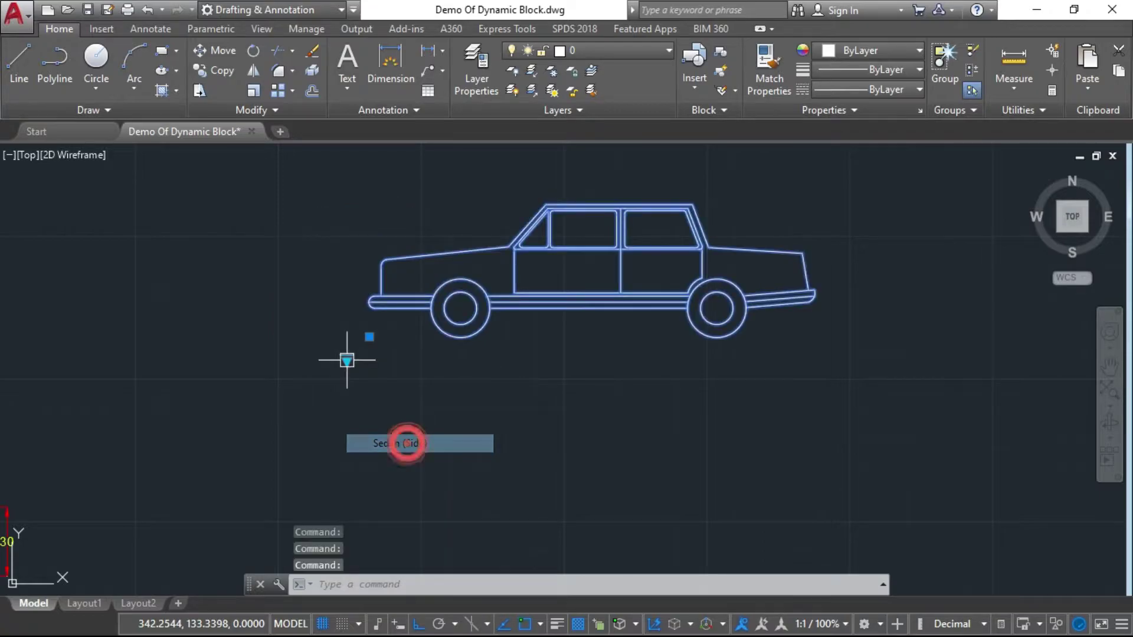
pyautogui.click(351, 360)
pyautogui.click(347, 358)
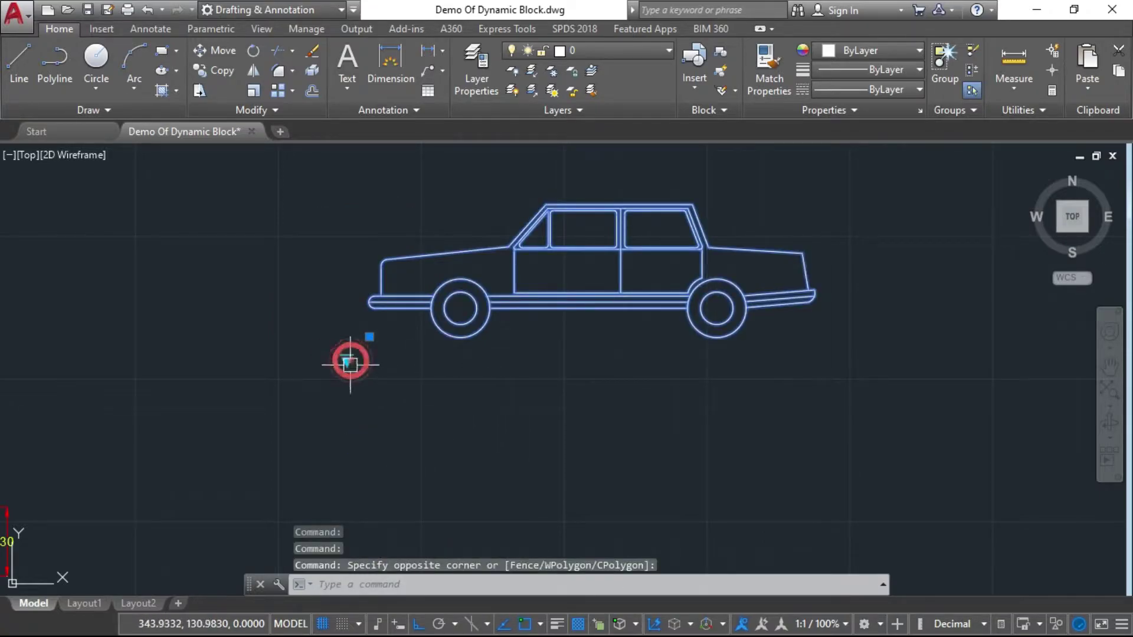
pyautogui.click(346, 360)
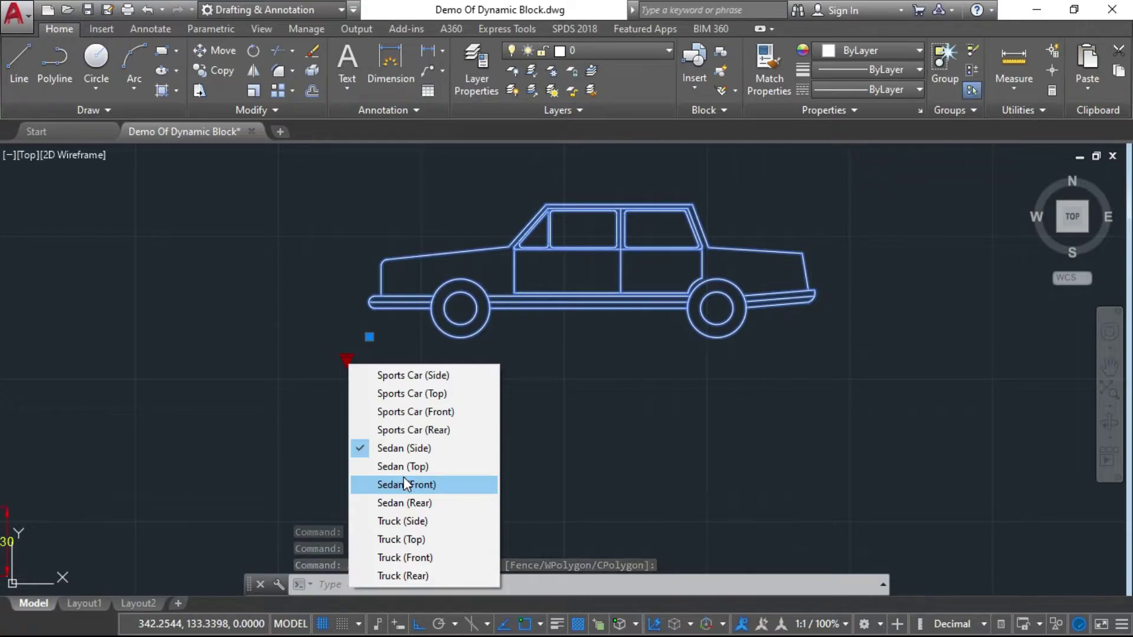
pyautogui.click(409, 504)
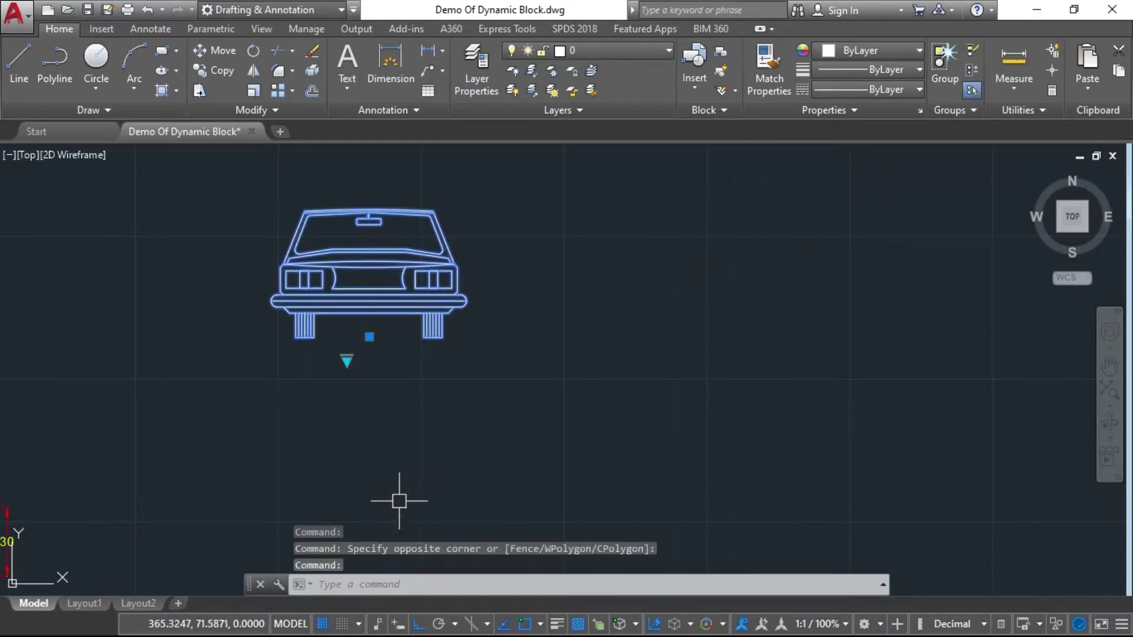
pyautogui.click(346, 359)
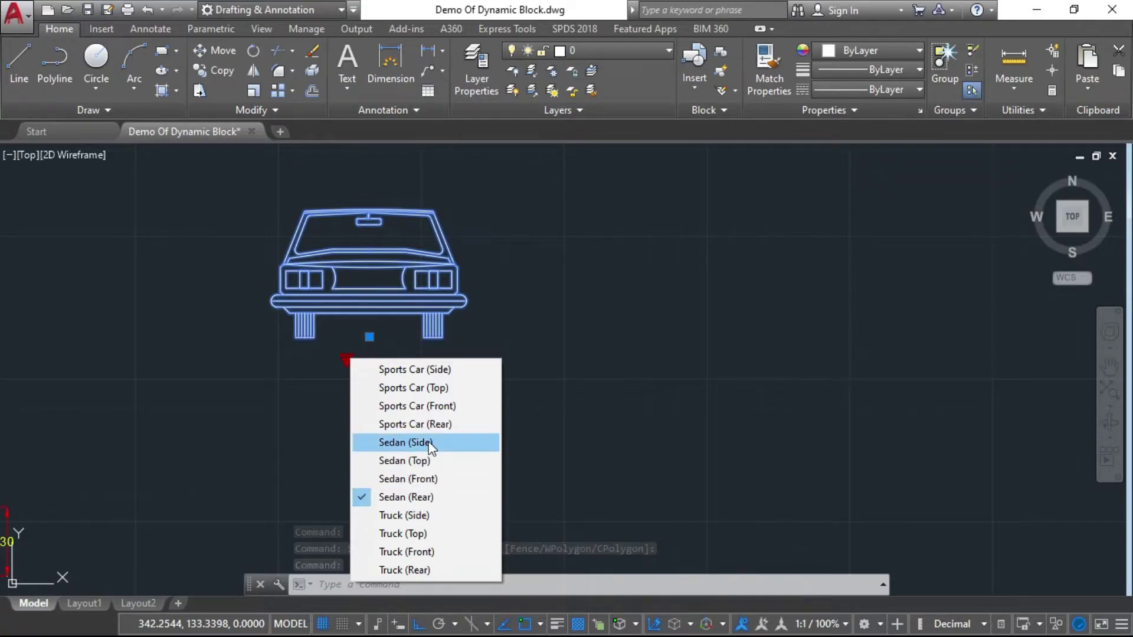
pyautogui.click(420, 533)
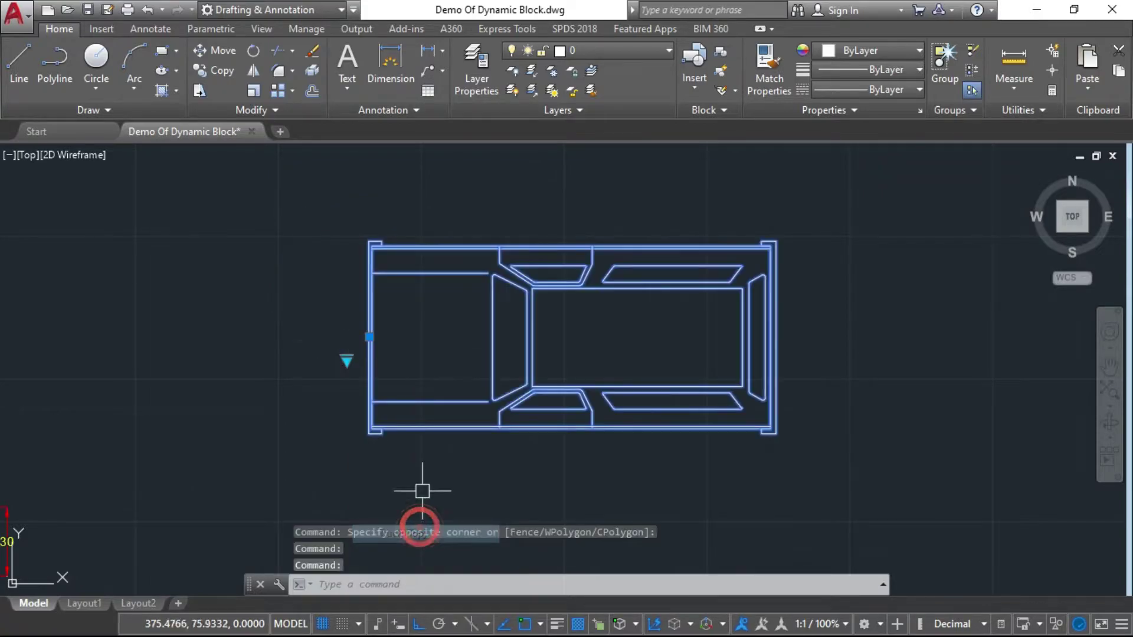
pyautogui.click(347, 360)
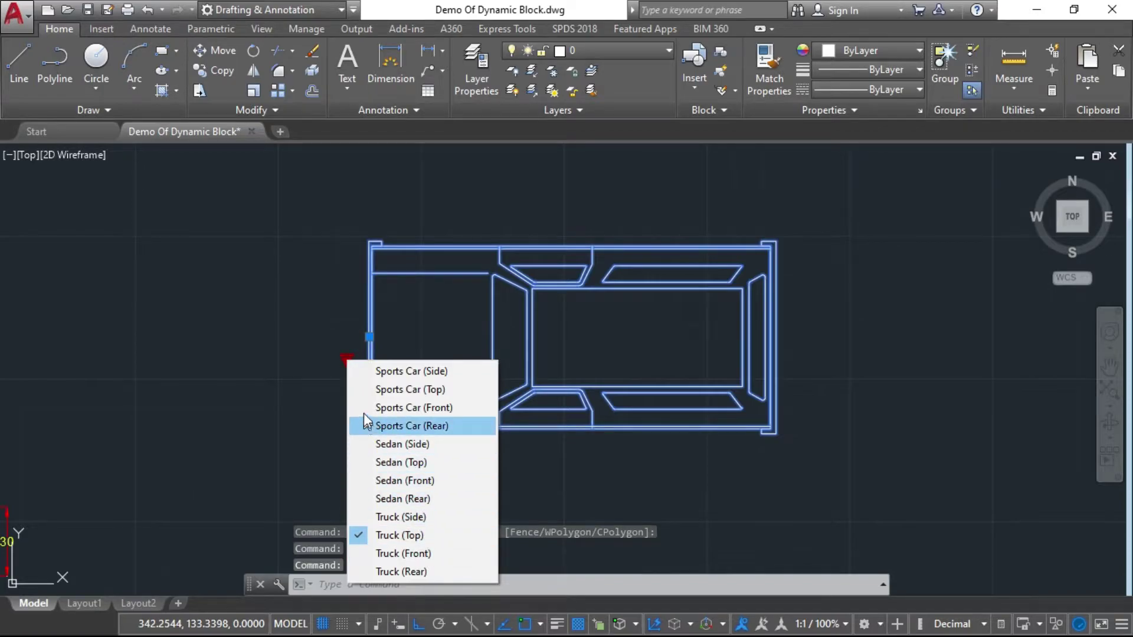
pyautogui.click(366, 372)
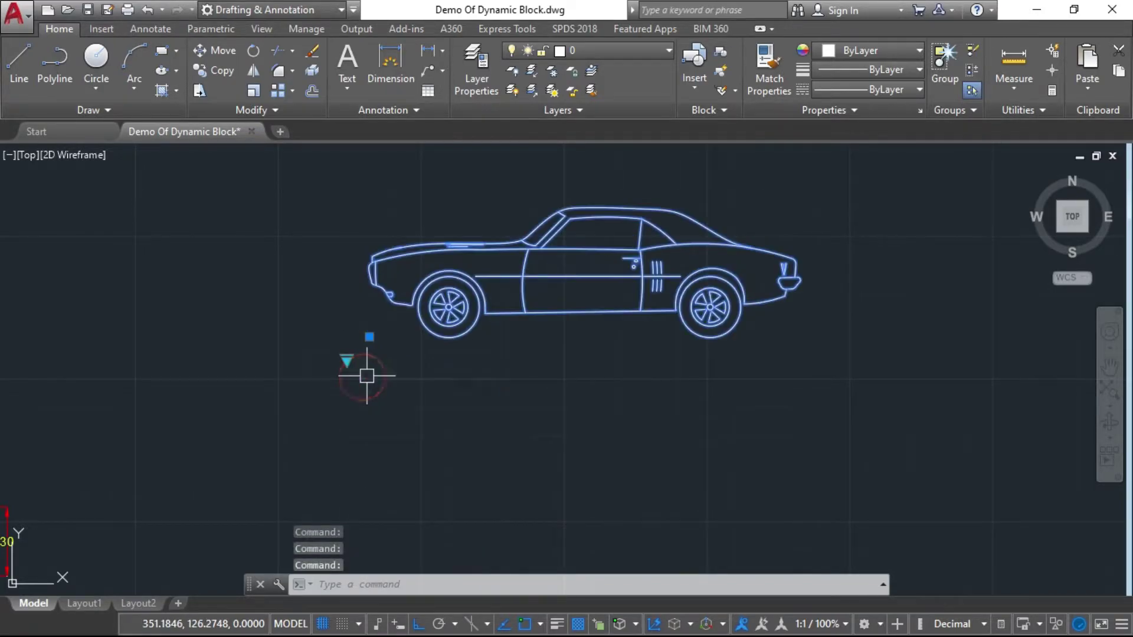
pyautogui.scroll(-3, 476, 417)
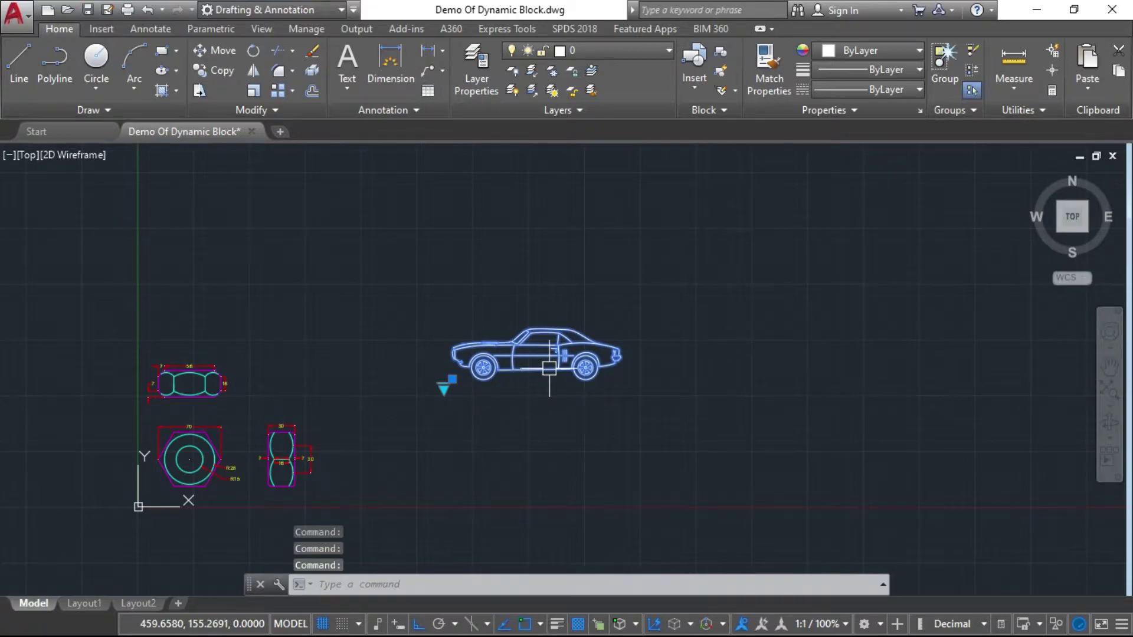
# Reframe the drawing around the car, cancel its selection, and undo with Ctrl+Z to remove it.
pyautogui.moveTo(539, 369); pyautogui.dragTo(634, 415, button='middle')
pyautogui.moveTo(635, 414)
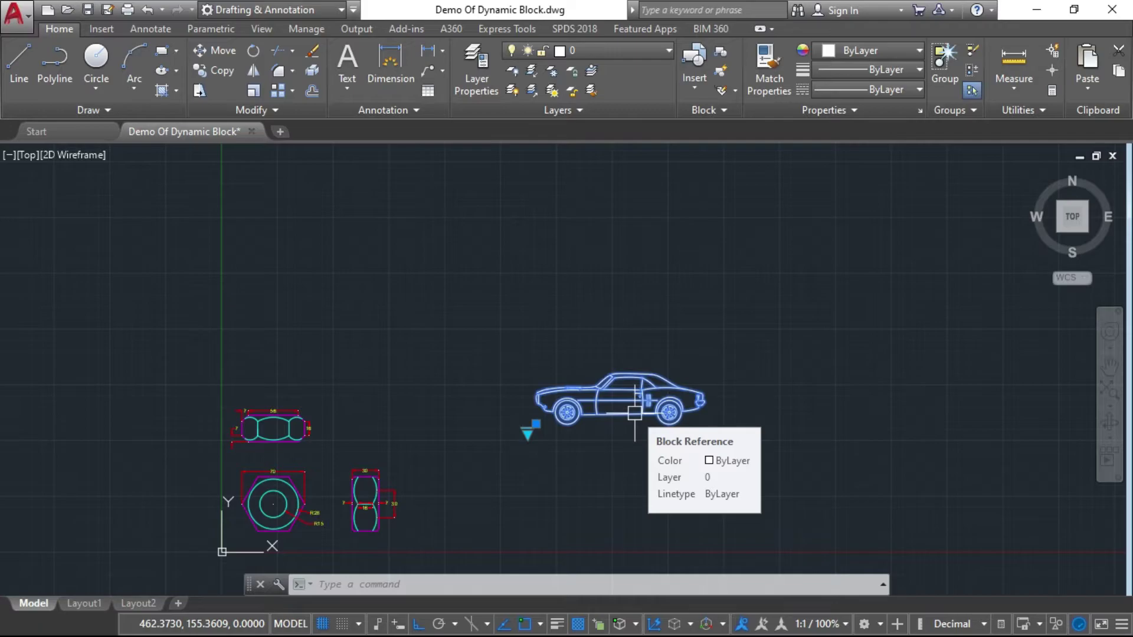
pyautogui.moveTo(618, 381); pyautogui.dragTo(601, 381, button='middle')
pyautogui.scroll(2, 579, 419)
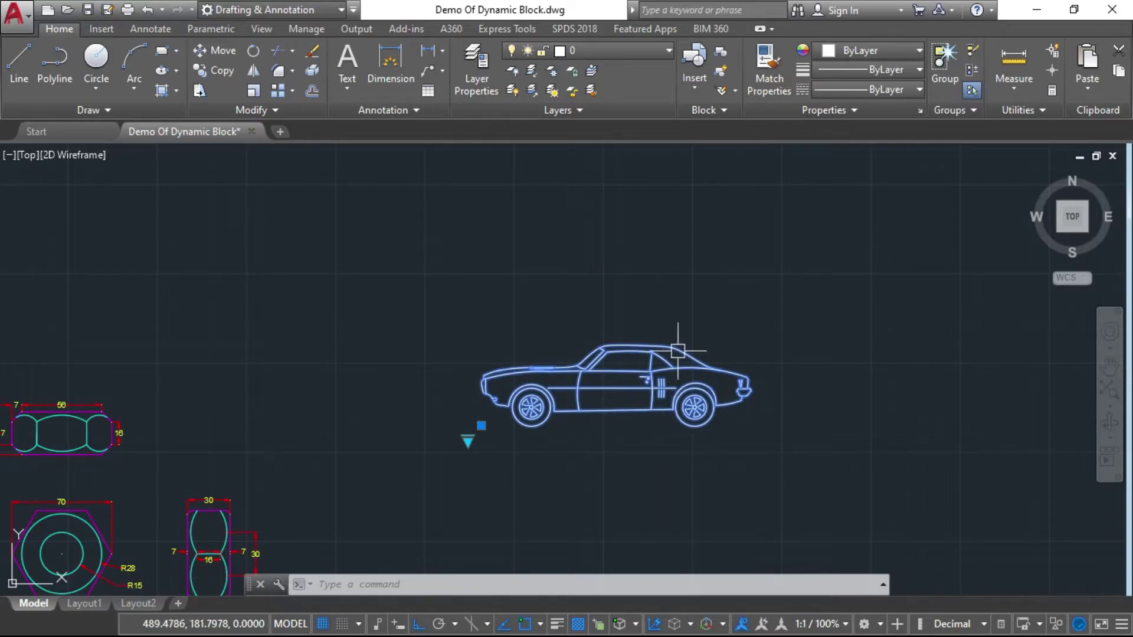
pyautogui.scroll(-3, 659, 451)
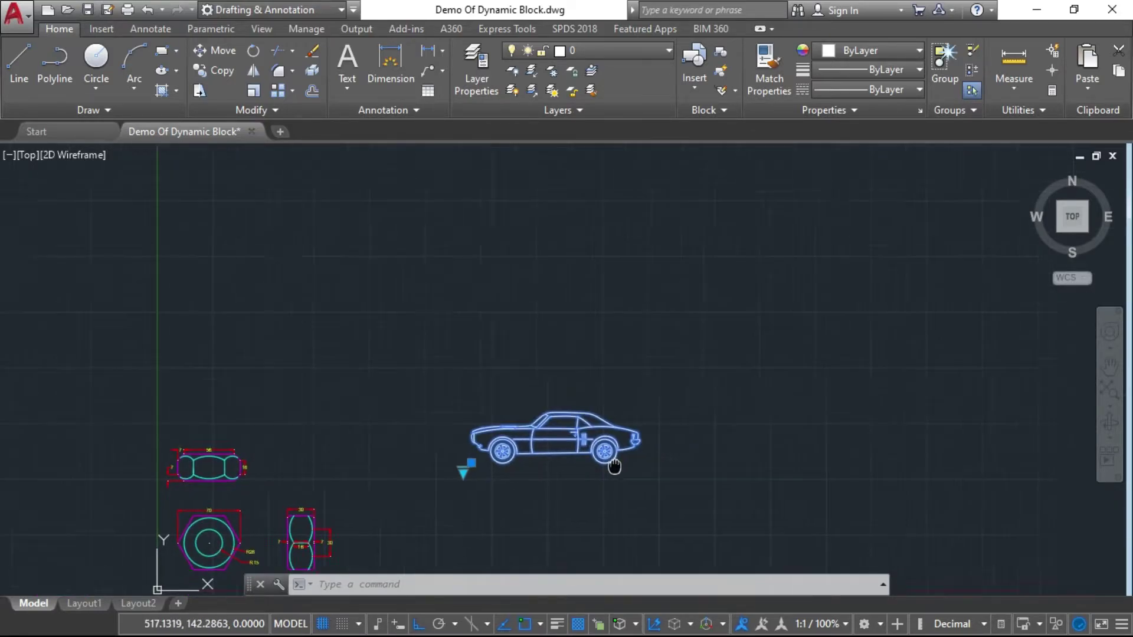
pyautogui.press('Escape')
pyautogui.moveTo(577, 479)
pyautogui.mouseDown(button='middle')
pyautogui.moveTo(671, 449)
pyautogui.moveTo(652, 436)
pyautogui.mouseUp(button='middle')
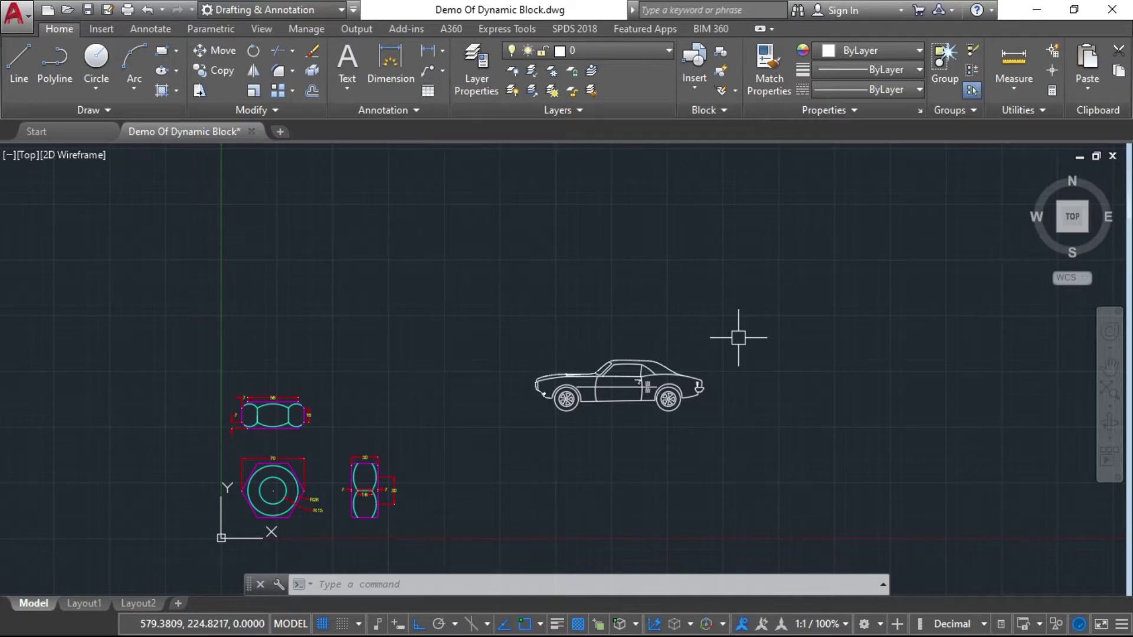
pyautogui.hotkey('ctrl', 'z')
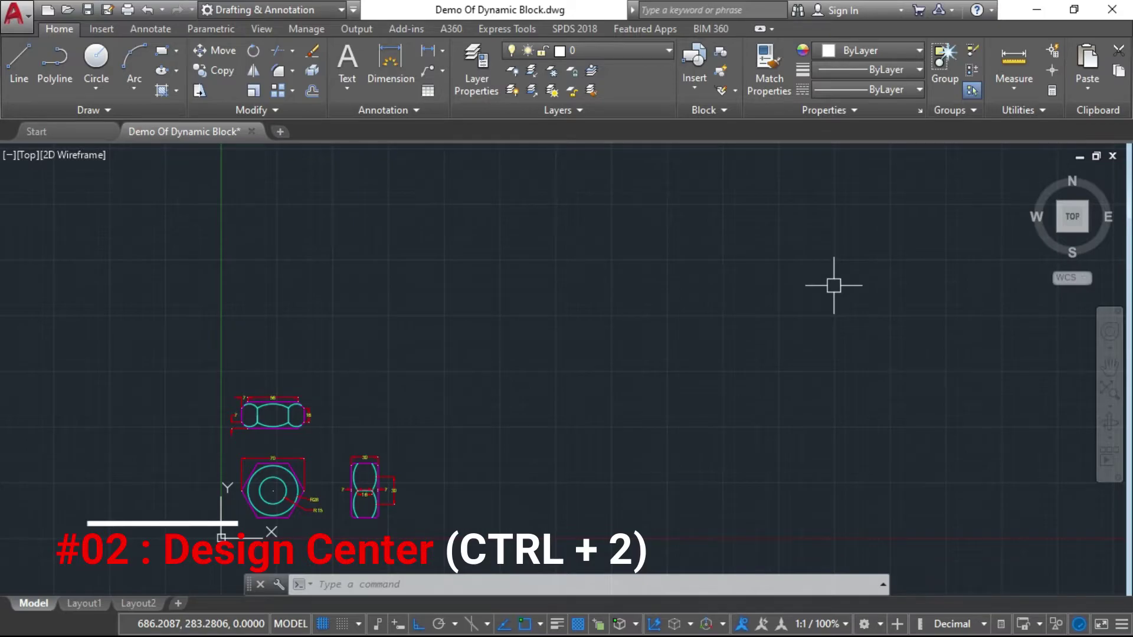
# Open DesignCenter with Ctrl+2 and browse into the Sample\en-us\DesignCenter folder.
pyautogui.hotkey('ctrl', '2')
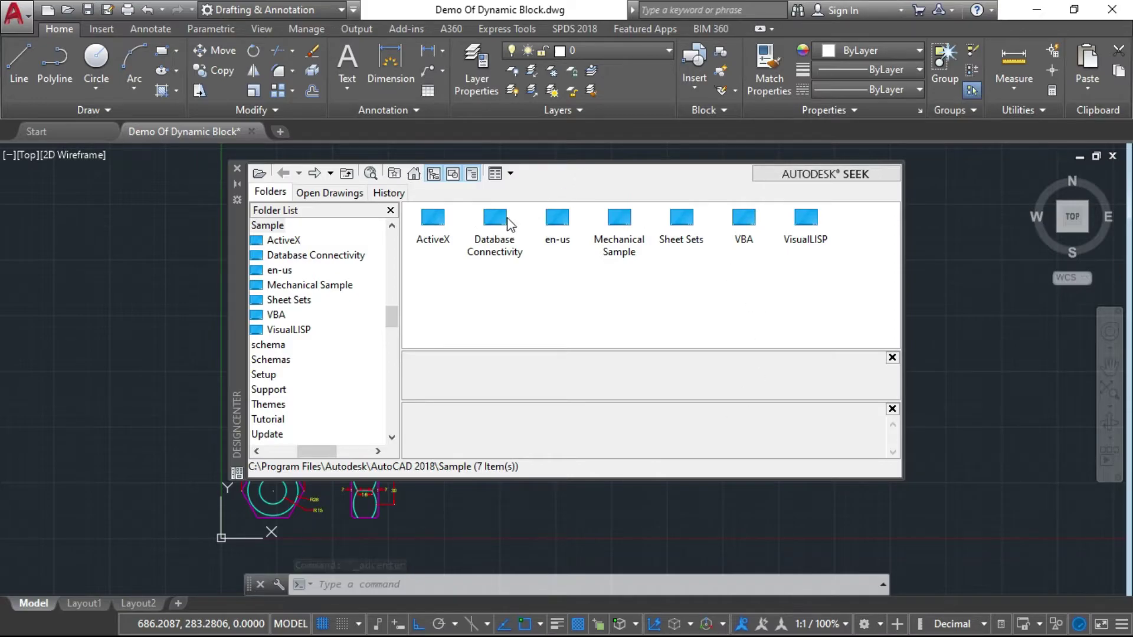
pyautogui.doubleClick(562, 227)
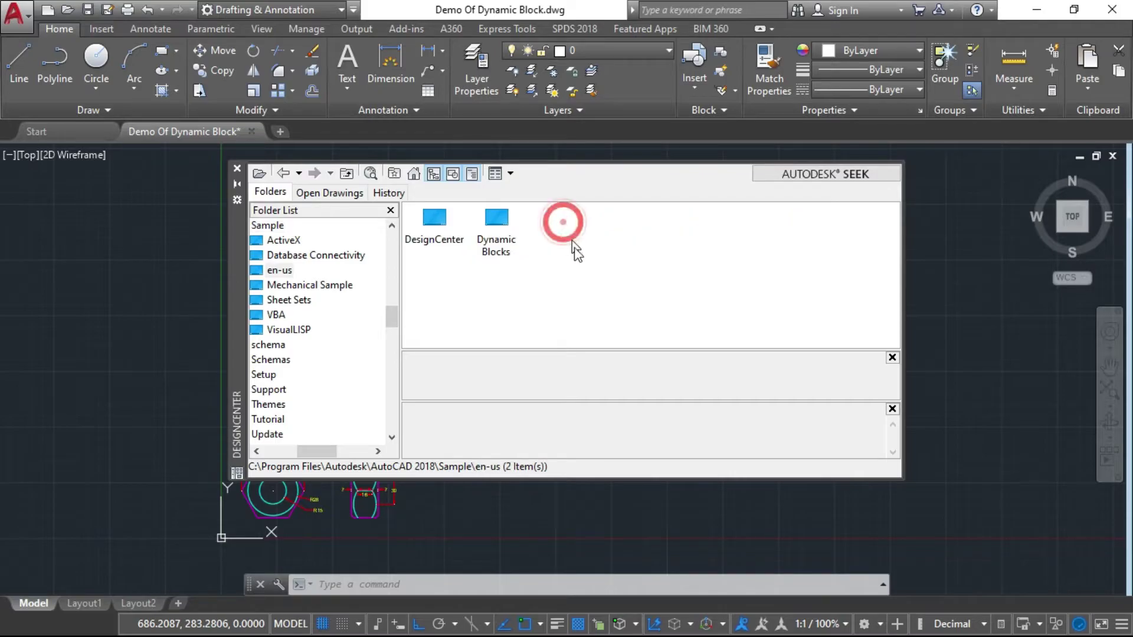
pyautogui.doubleClick(436, 234)
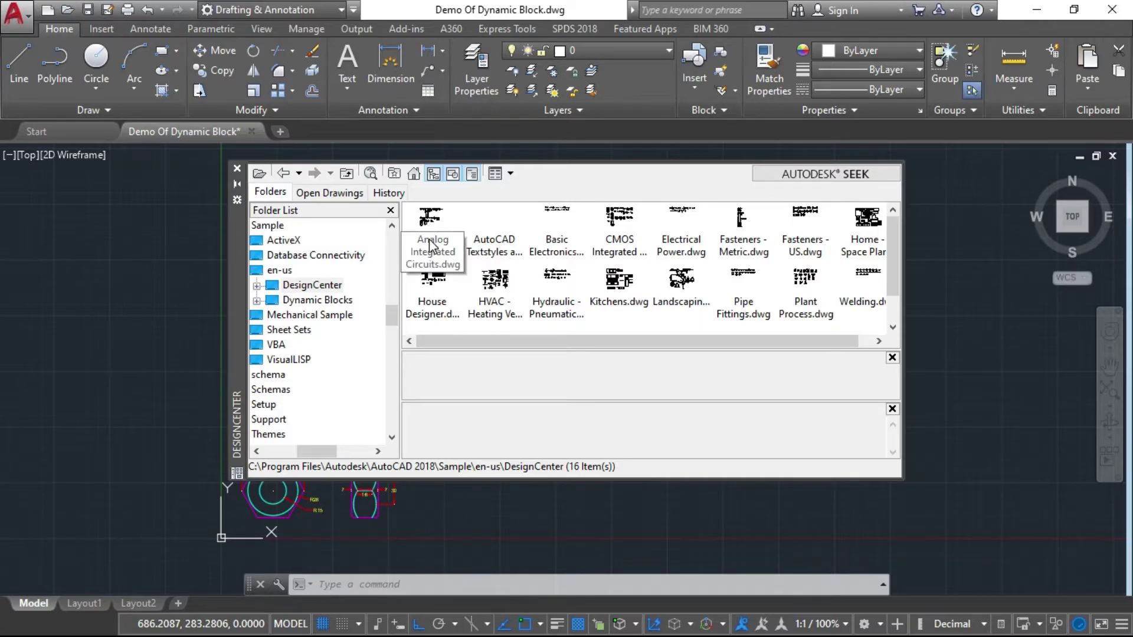
# Preview samples like Analog Integrated Circuits, Fasteners - Metric and Plant Process, ending on House Designer.dwg.
pyautogui.click(434, 233)
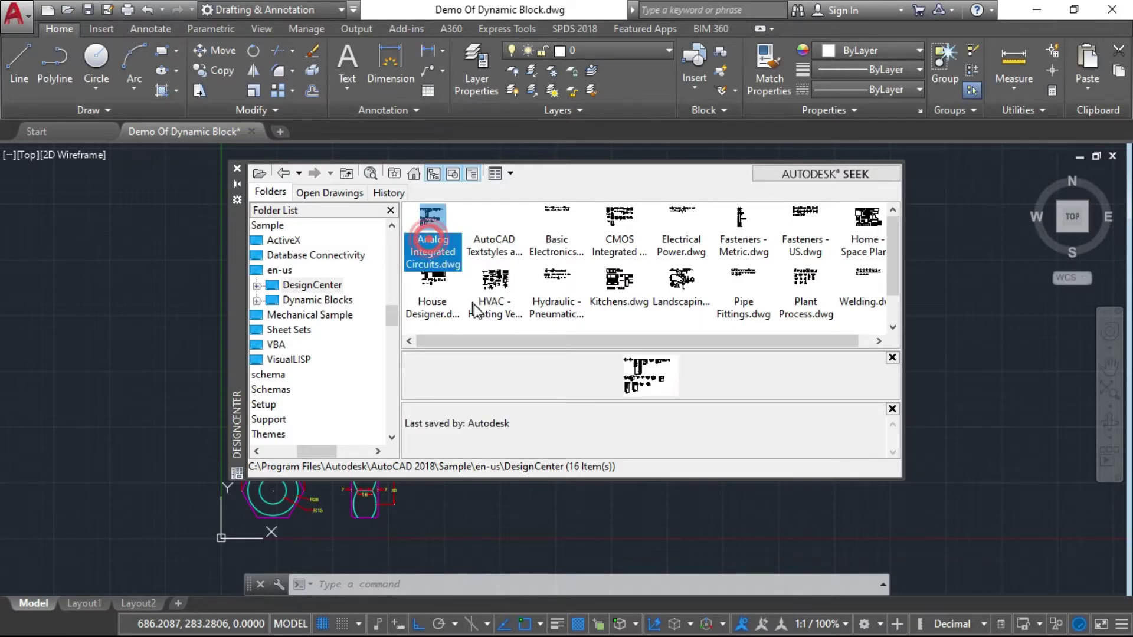
pyautogui.click(495, 253)
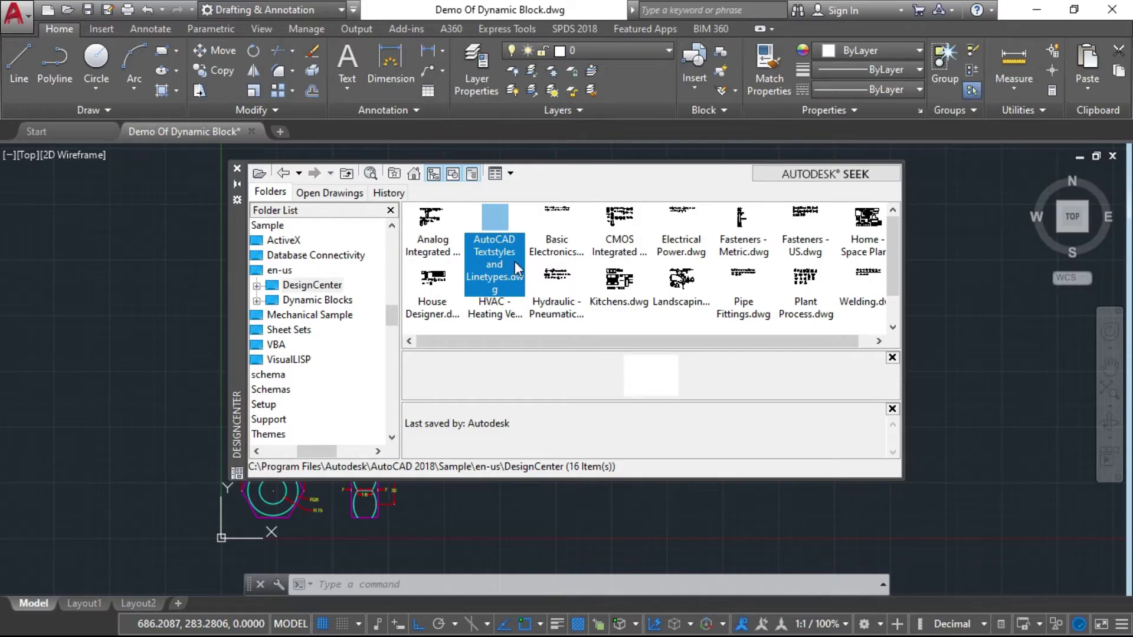
pyautogui.click(558, 253)
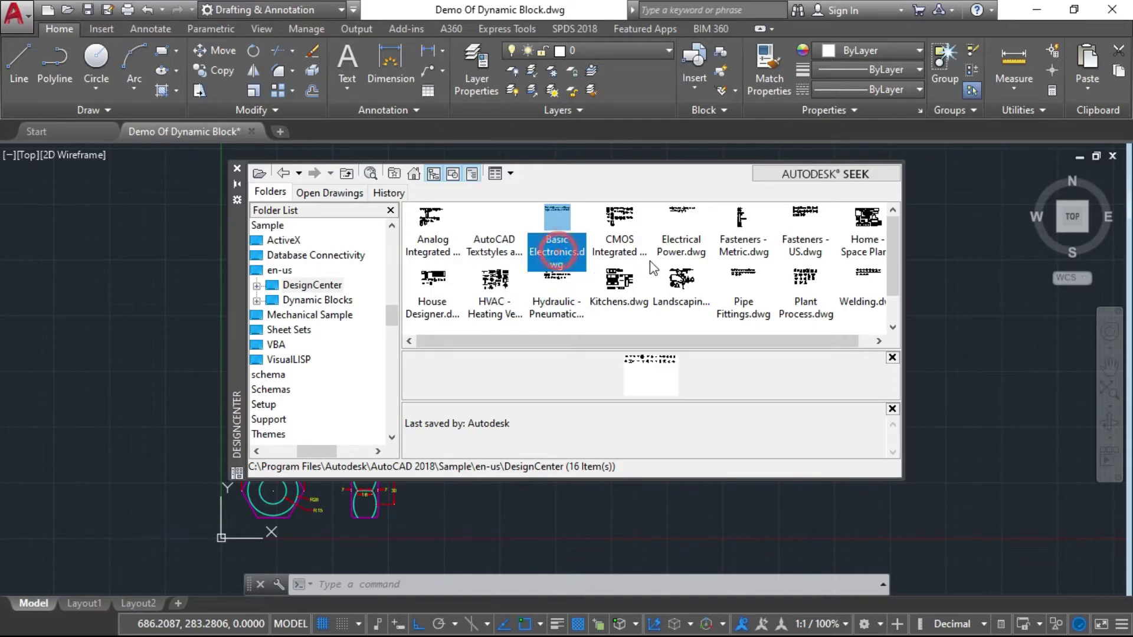
pyautogui.click(620, 248)
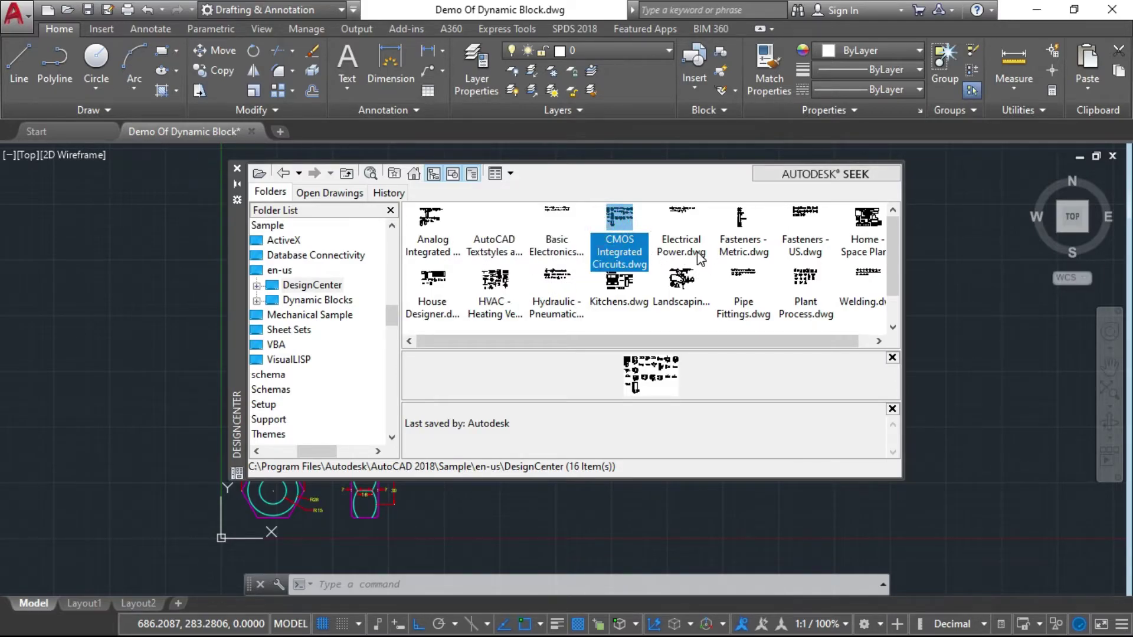
pyautogui.click(700, 258)
pyautogui.click(761, 253)
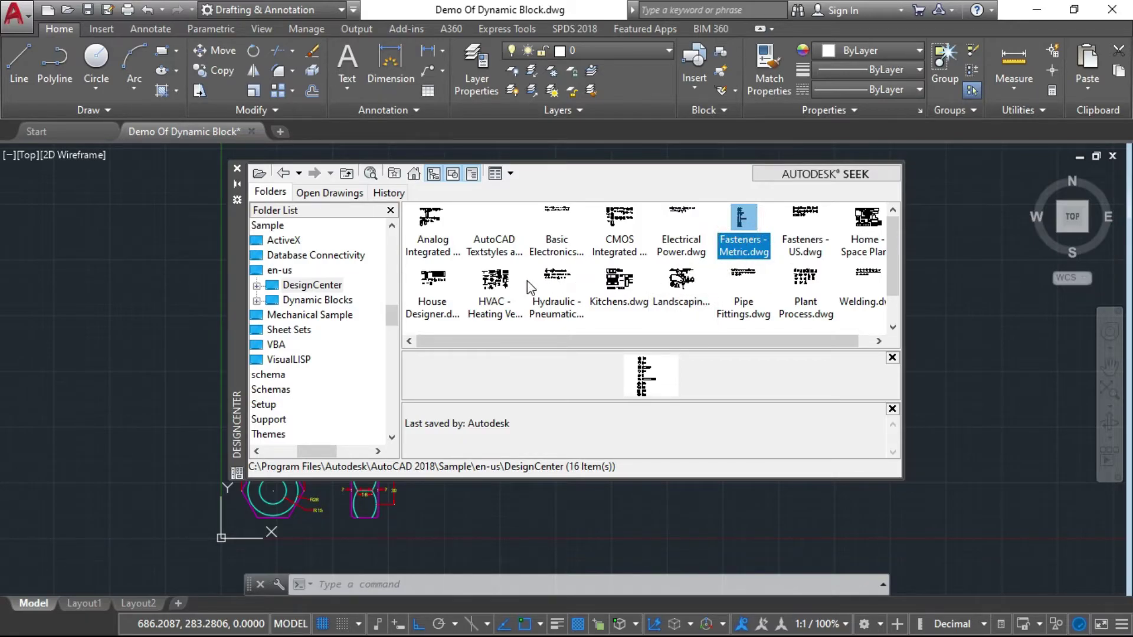
pyautogui.scroll(-1, 591, 283)
pyautogui.click(792, 266)
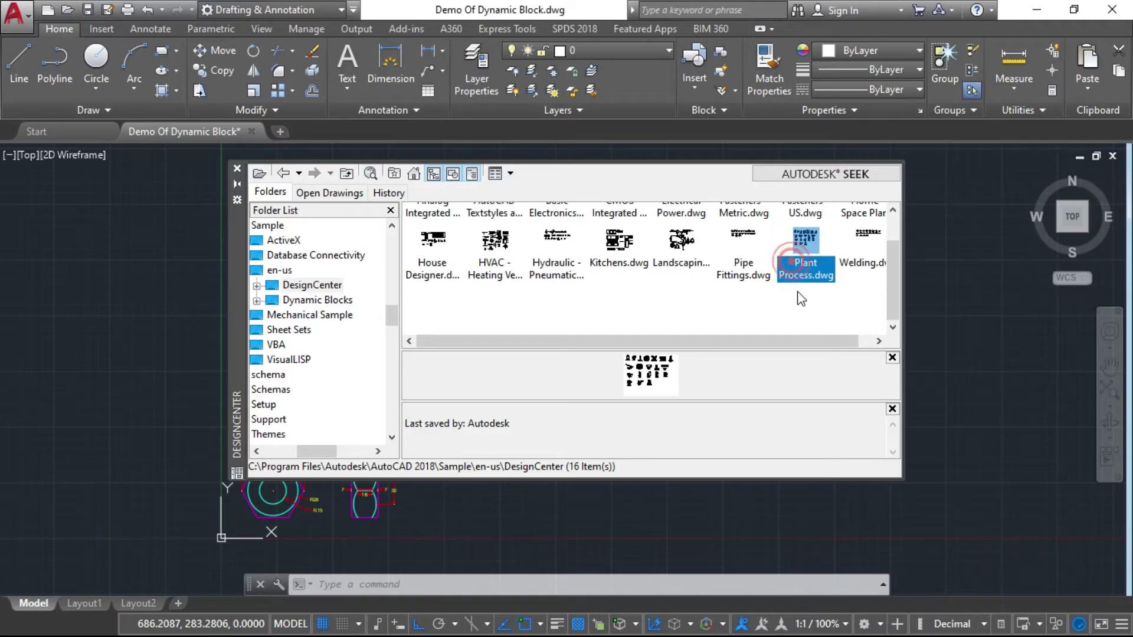
pyautogui.click(744, 275)
pyautogui.click(862, 266)
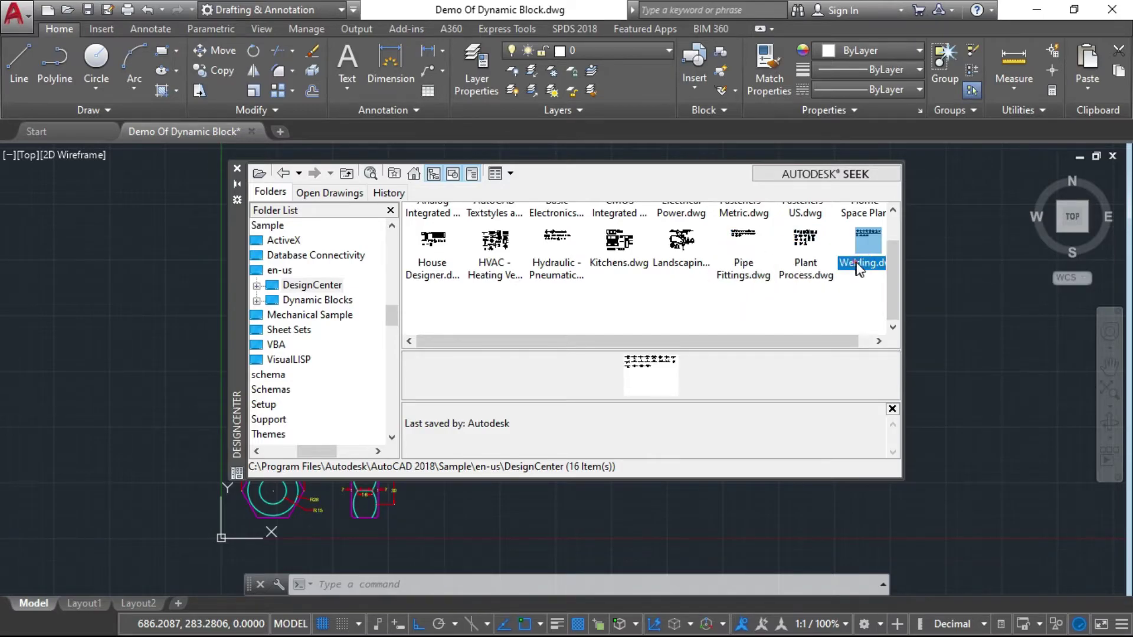
pyautogui.click(492, 266)
pyautogui.click(420, 273)
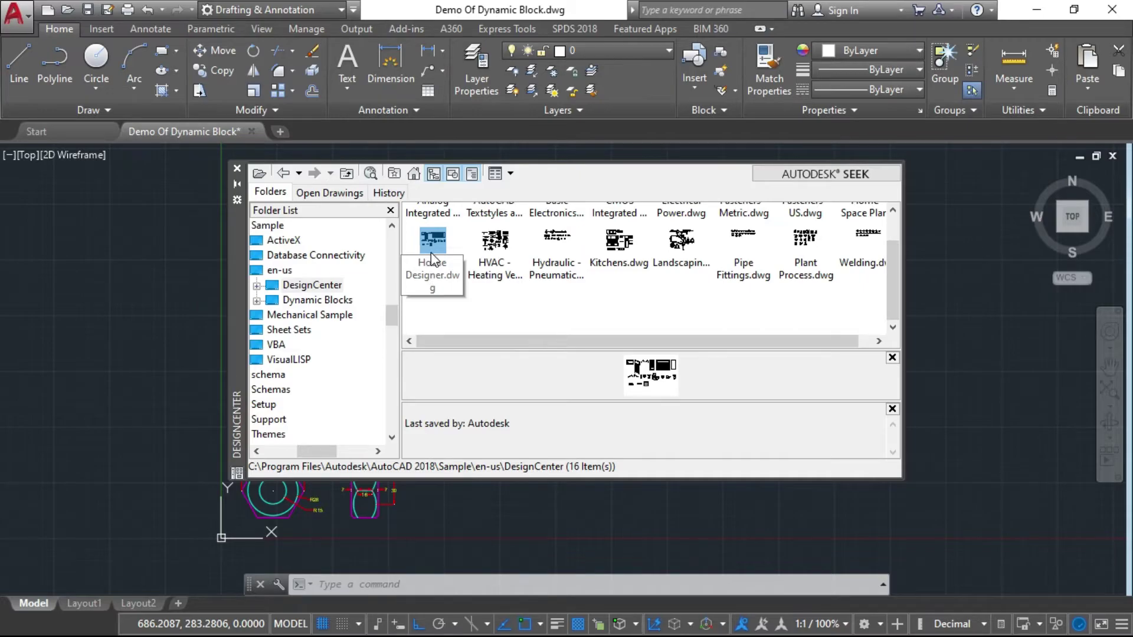
# Open House Designer.dwg, view its DetailViewStyles, Dimstyles, Layers, Layouts and Tablestyles, then its Blocks.
pyautogui.doubleClick(431, 253)
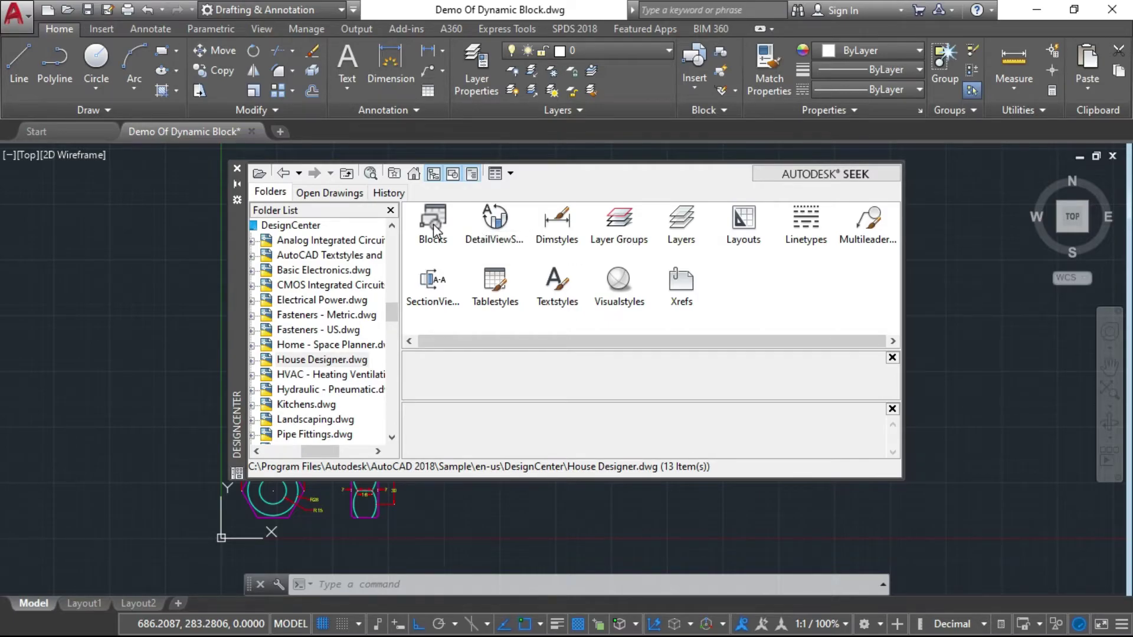
pyautogui.click(496, 223)
pyautogui.click(561, 227)
pyautogui.click(618, 225)
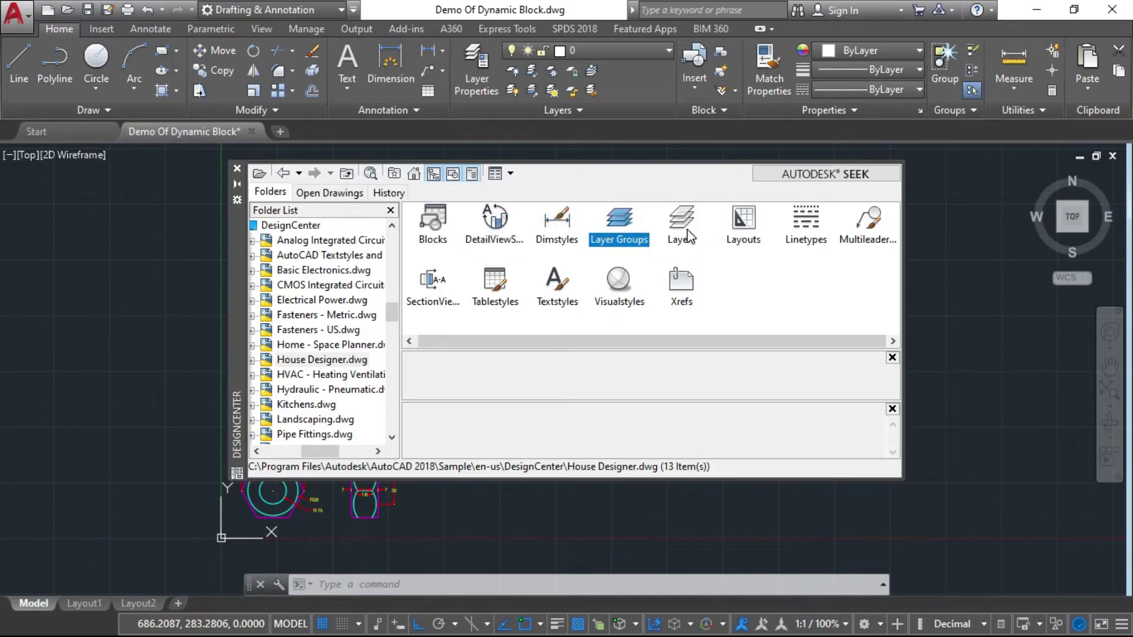
pyautogui.click(681, 223)
pyautogui.click(737, 232)
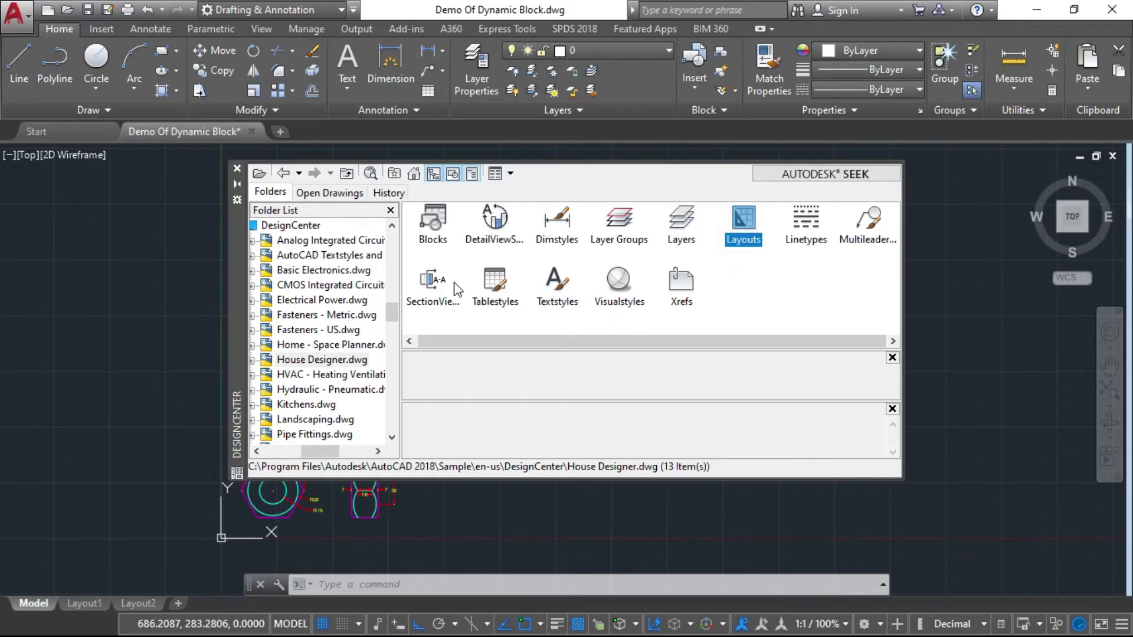
pyautogui.click(498, 289)
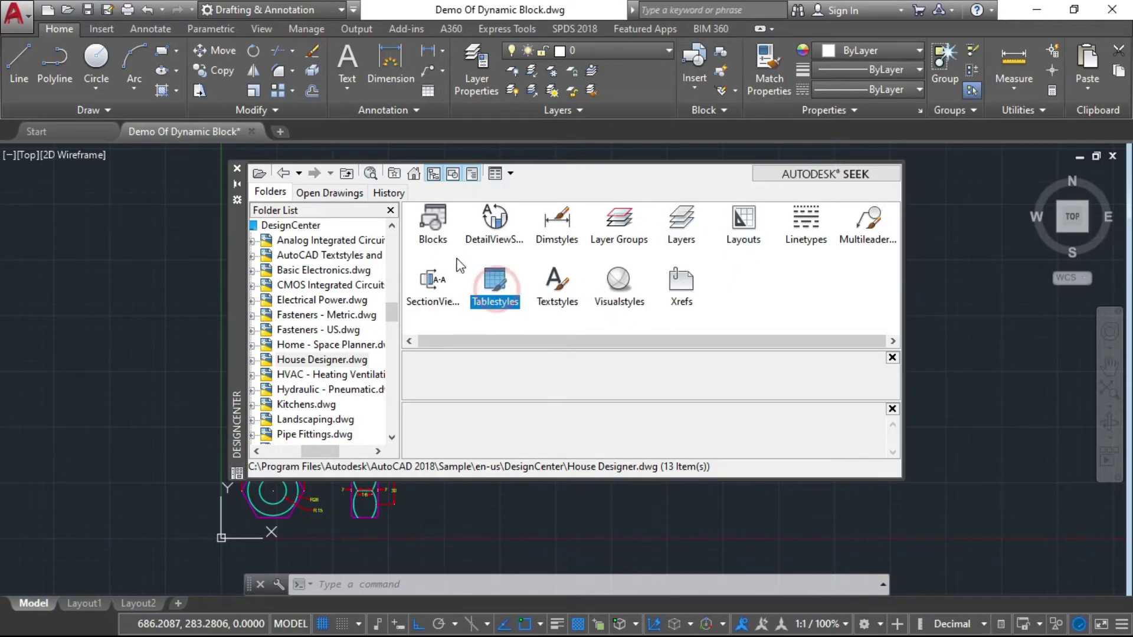
pyautogui.doubleClick(434, 223)
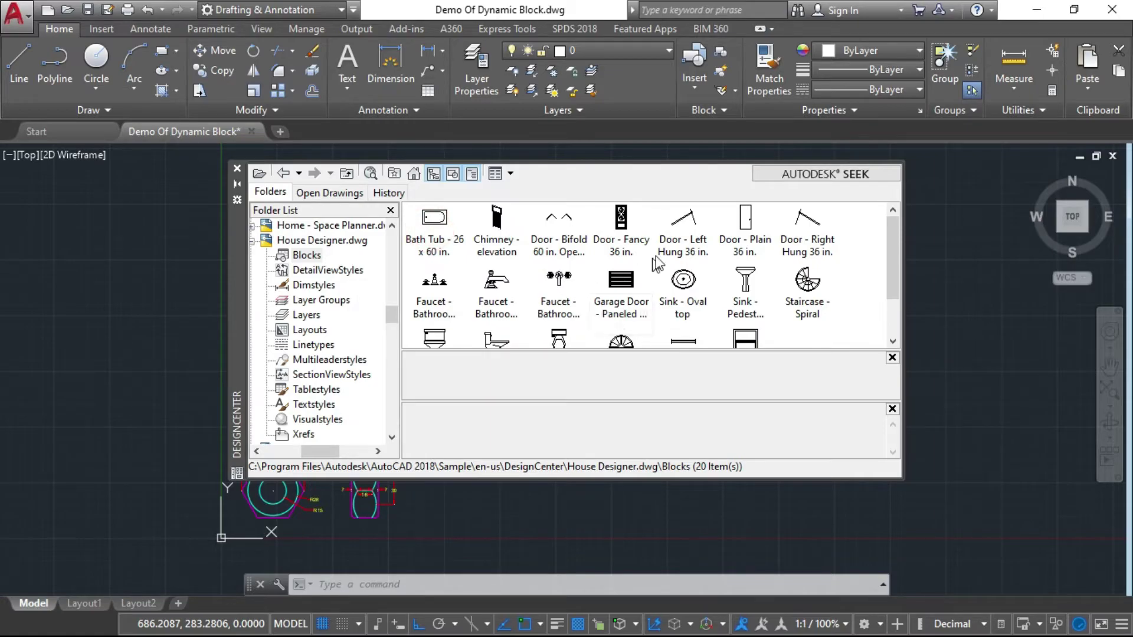
# Preview the Bath Tub, Chimney - elevation, Door - Fancy and Door - Left Hung blocks.
pyautogui.click(435, 249)
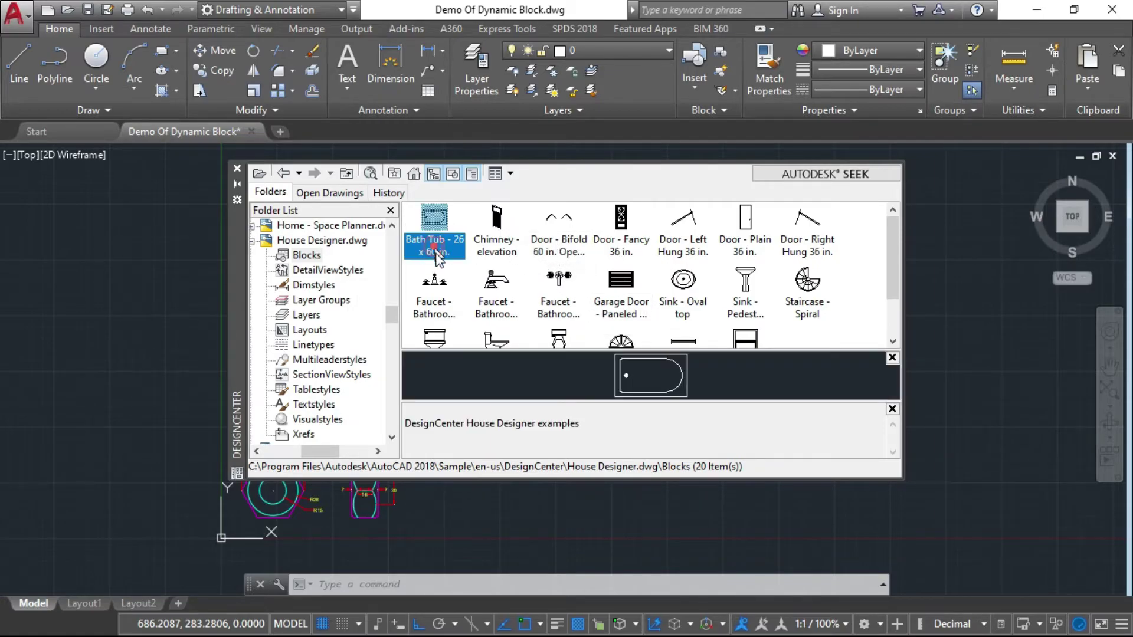
pyautogui.click(497, 252)
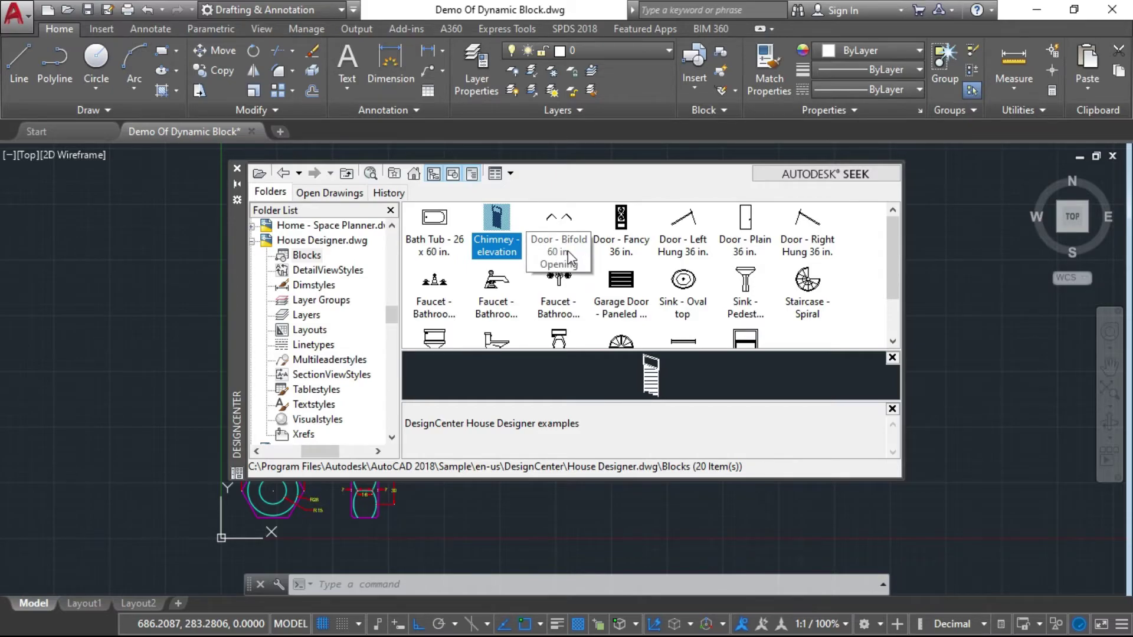
pyautogui.click(619, 248)
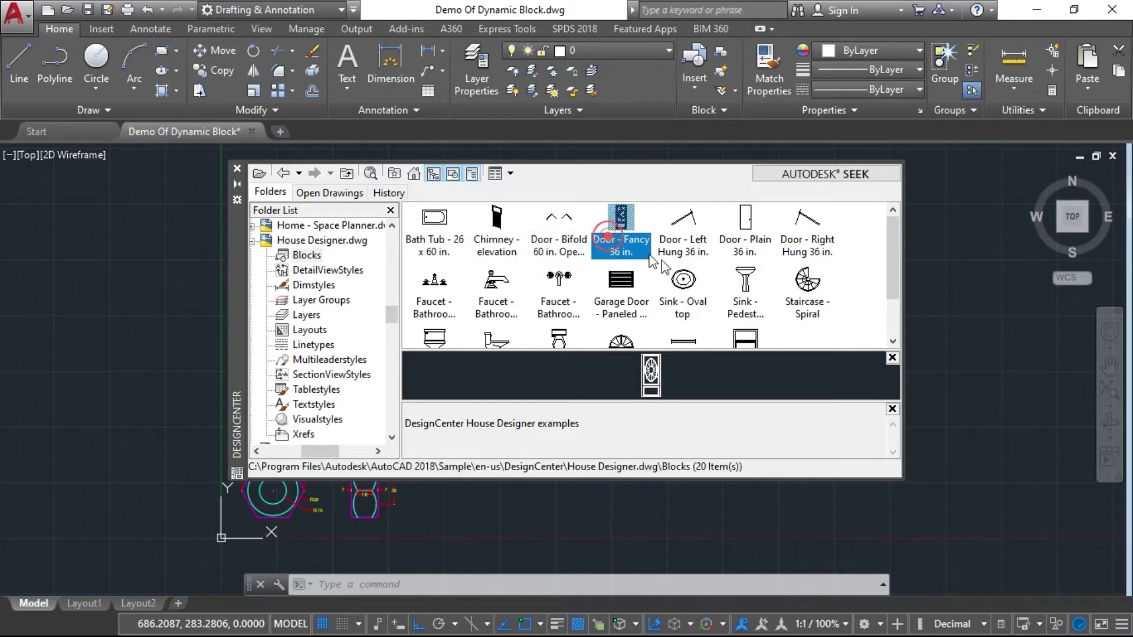
pyautogui.click(688, 250)
pyautogui.scroll(-1, 572, 296)
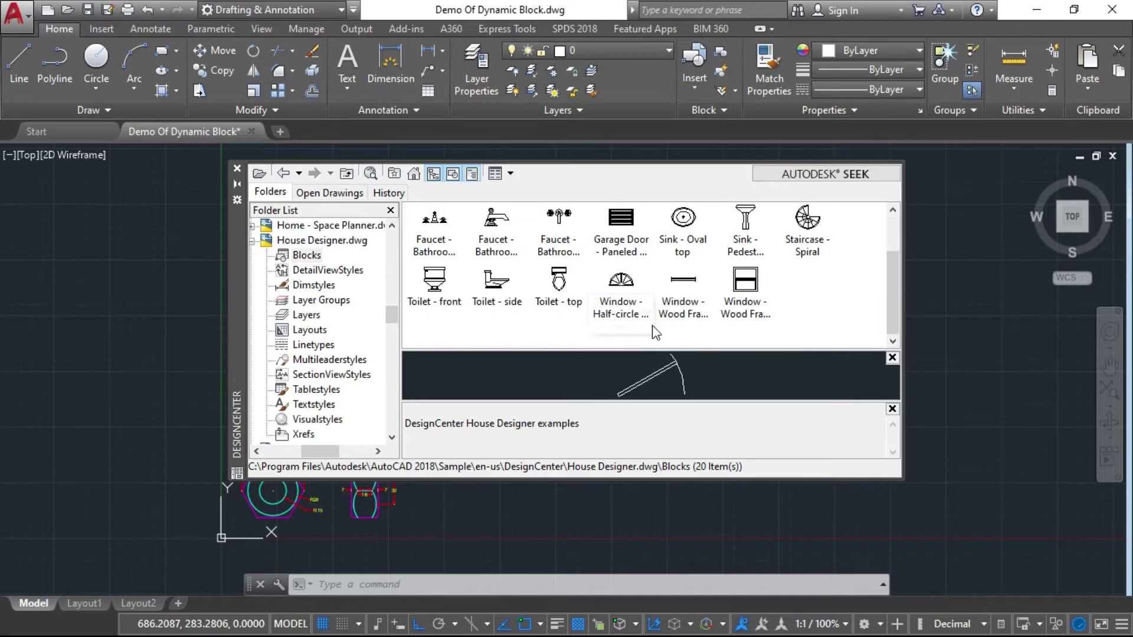
# Compare the front, side and top toilet blocks and pick Toilet - front for insertion.
pyautogui.click(449, 304)
pyautogui.click(497, 298)
pyautogui.click(556, 298)
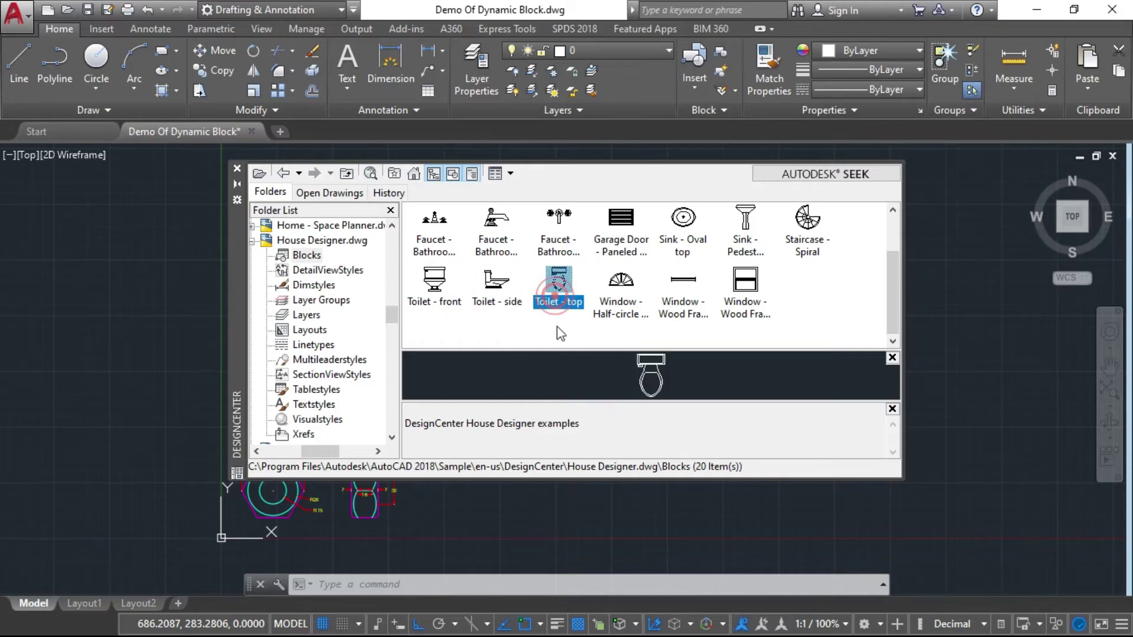
pyautogui.click(452, 295)
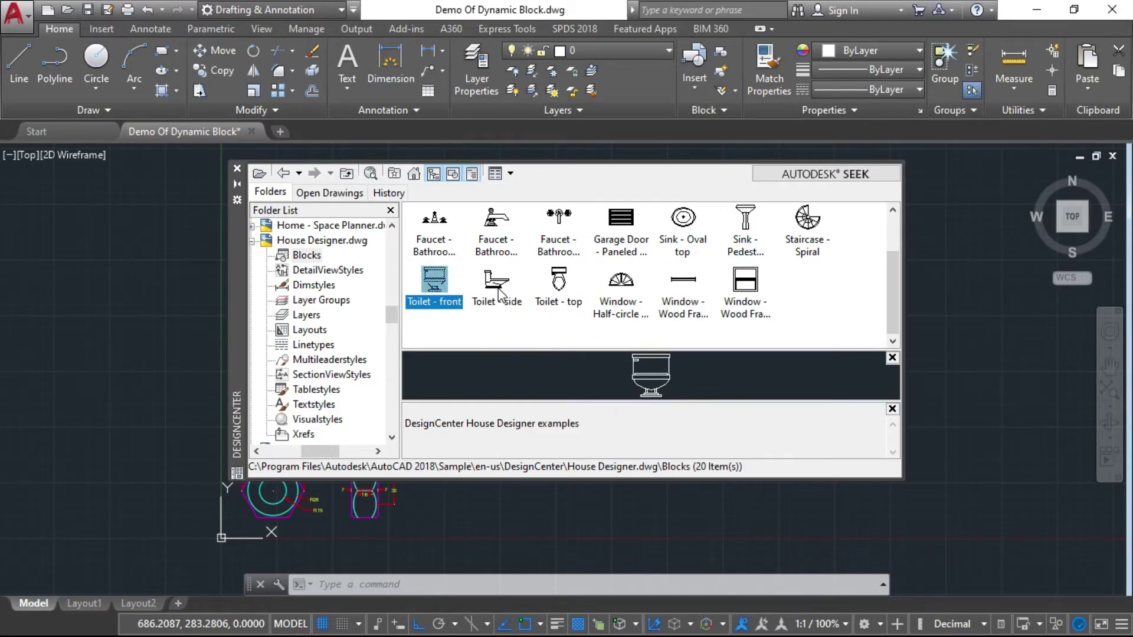
pyautogui.click(499, 293)
pyautogui.click(439, 284)
pyautogui.doubleClick(439, 284)
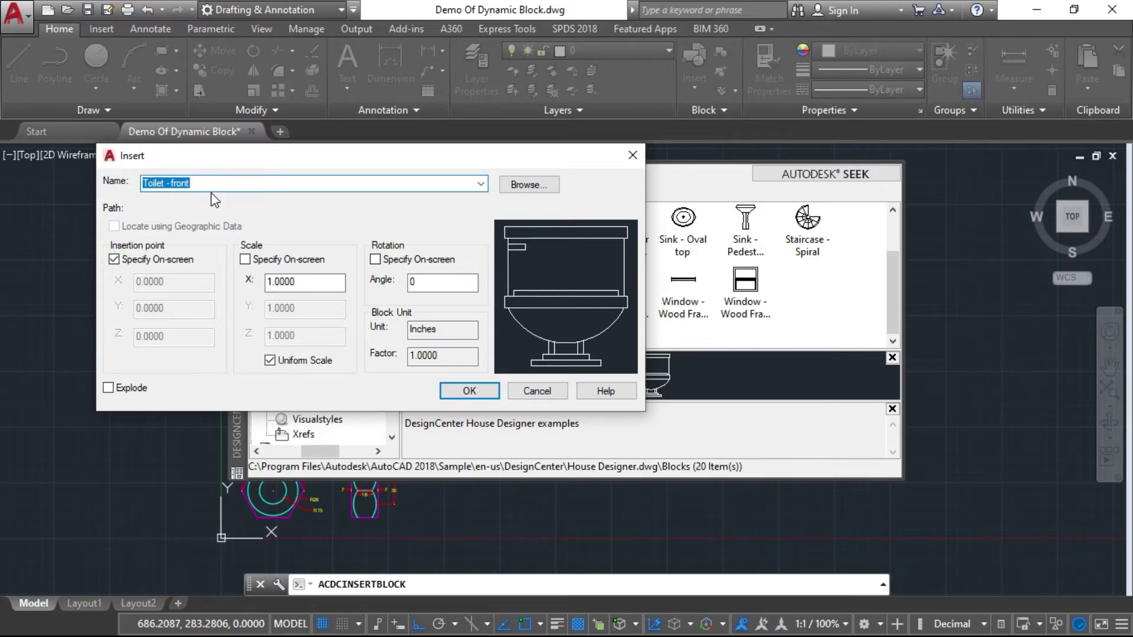
# Insert the Toilet - front block at scale 1 and rotation 0 in the drawing.
pyautogui.click(470, 390)
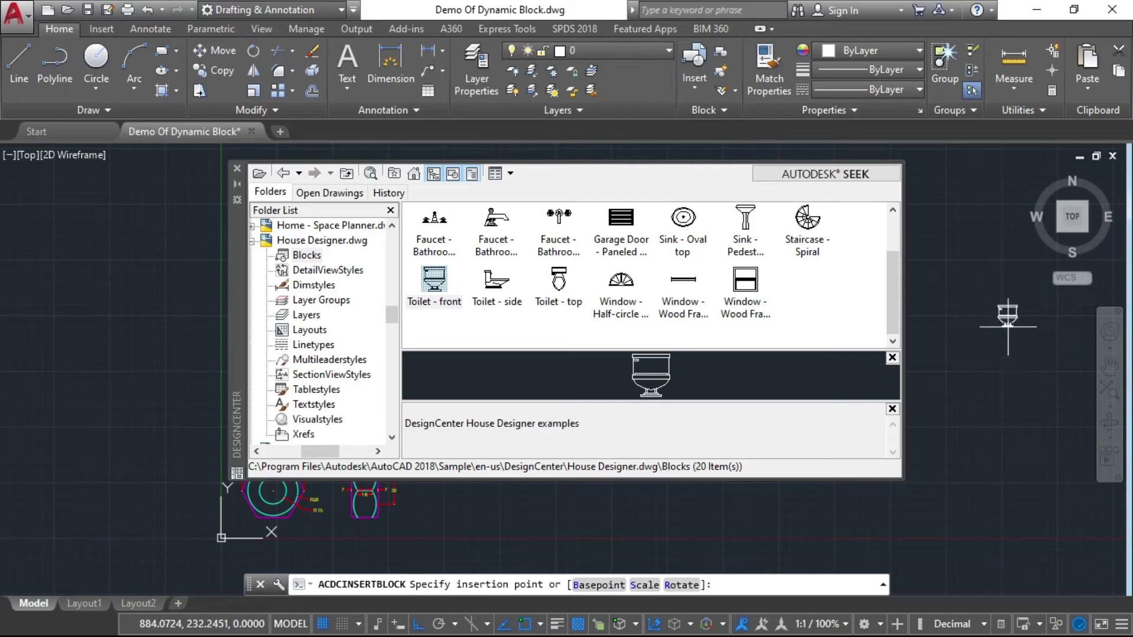
pyautogui.click(998, 312)
pyautogui.scroll(3, 1010, 307)
pyautogui.scroll(-4, 992, 342)
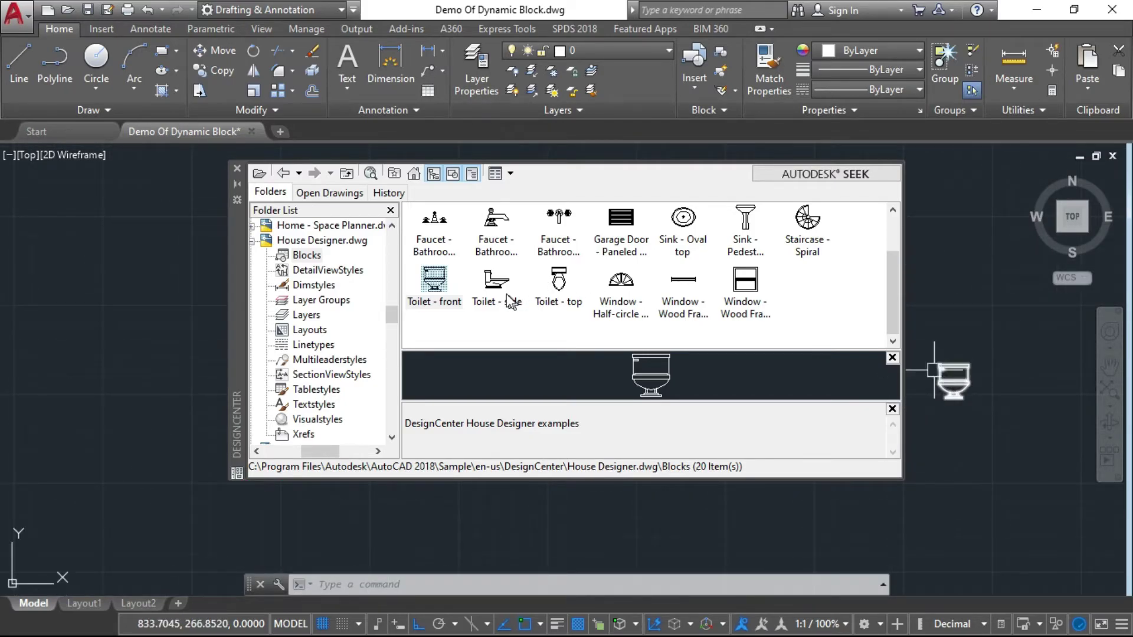
# Insert a Toilet - side block rotated 90° at scale 3, then close DesignCenter.
pyautogui.doubleClick(484, 292)
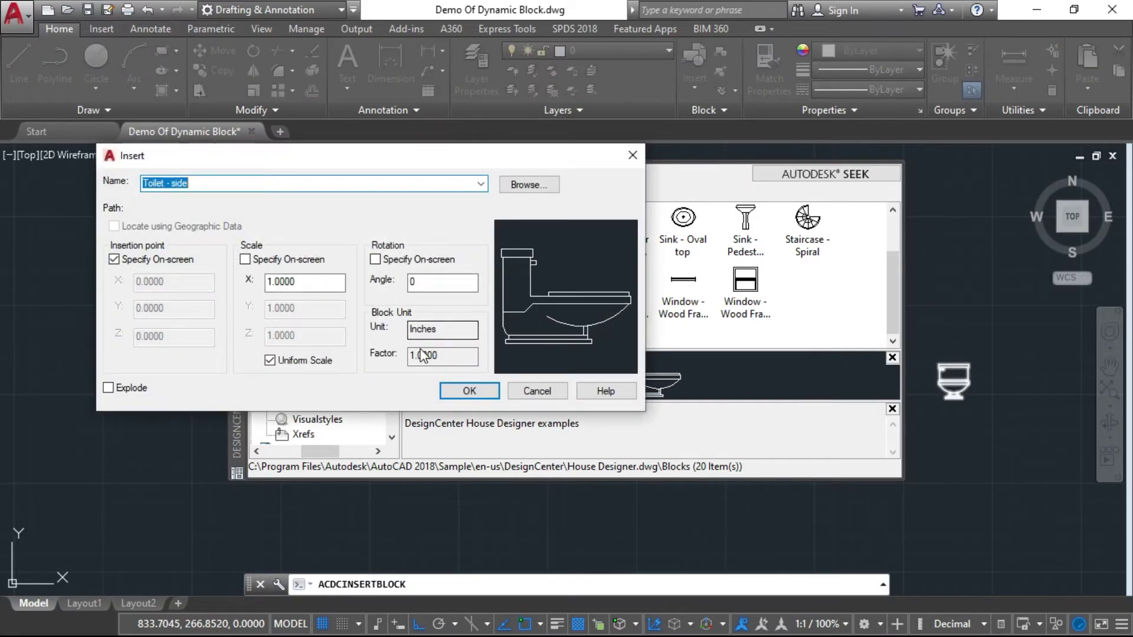
pyautogui.click(435, 279)
pyautogui.press('BackSpace')
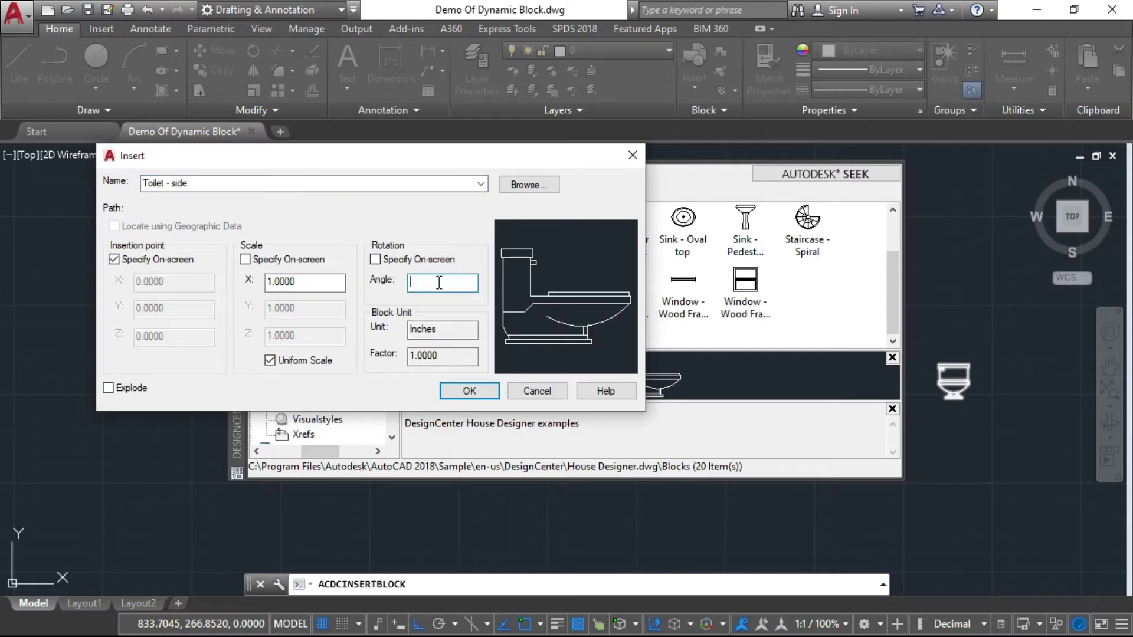
pyautogui.write('90')
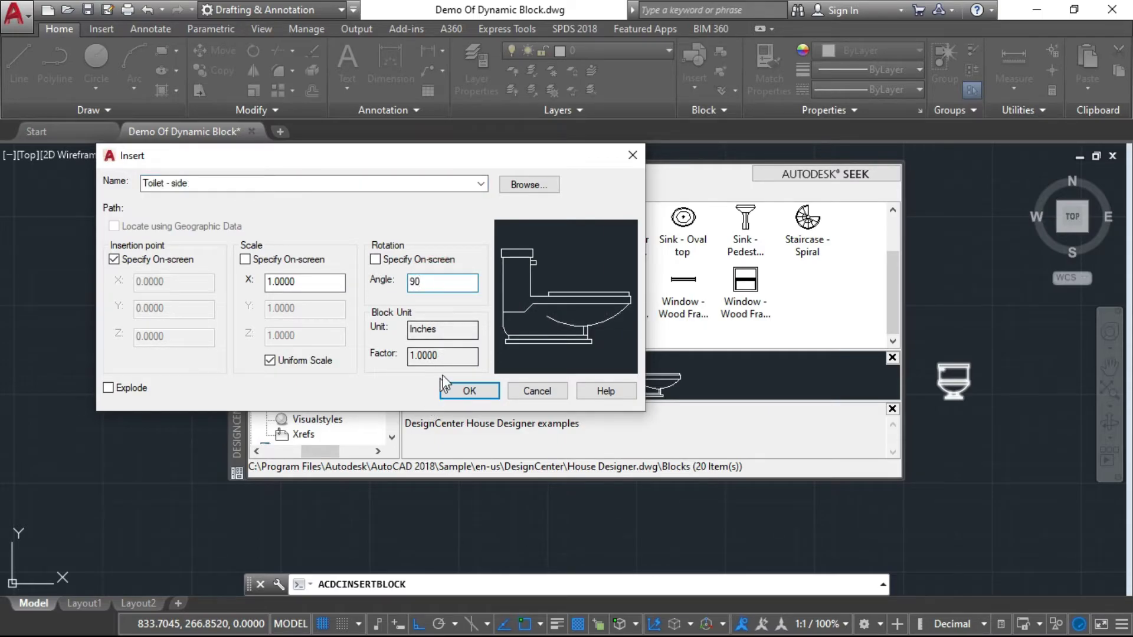
pyautogui.click(454, 355)
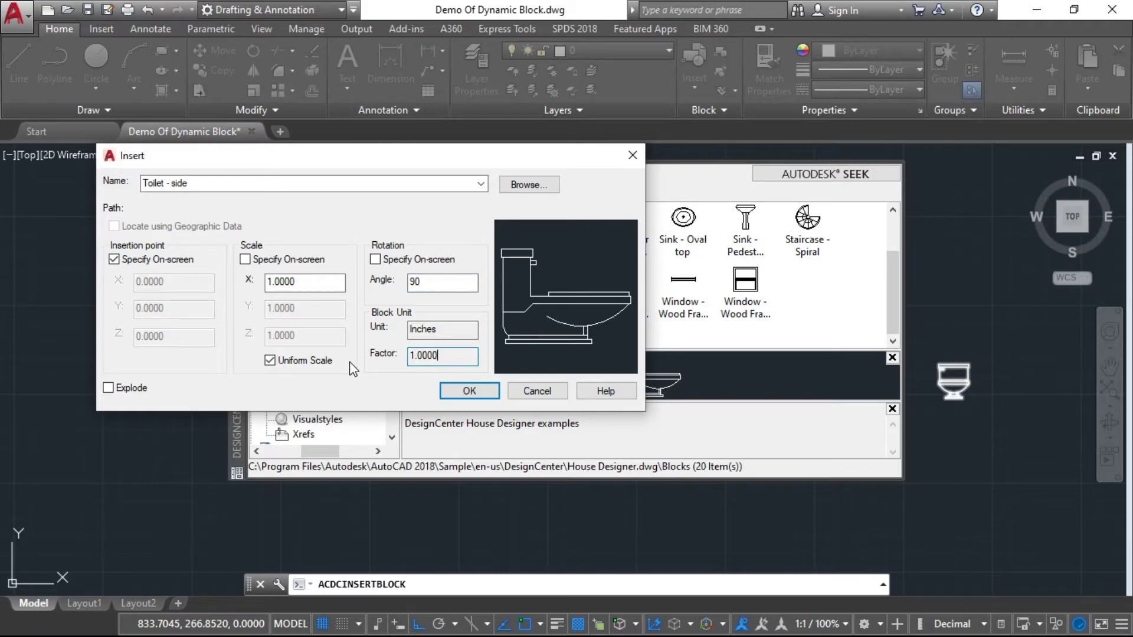
pyautogui.click(306, 284)
pyautogui.write('2')
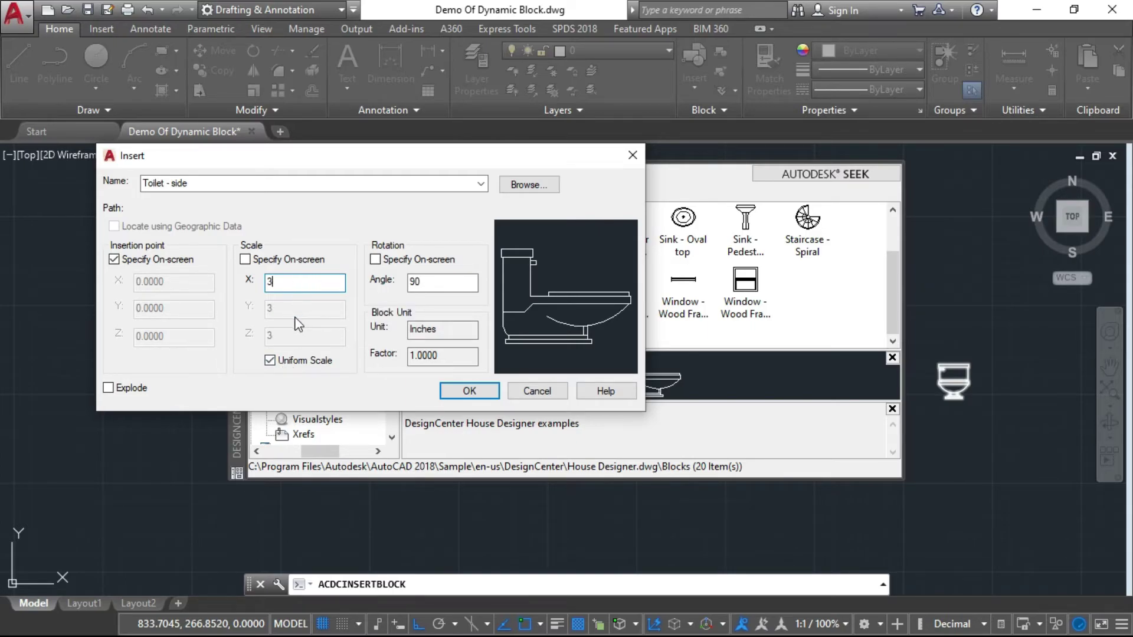
pyautogui.click(469, 391)
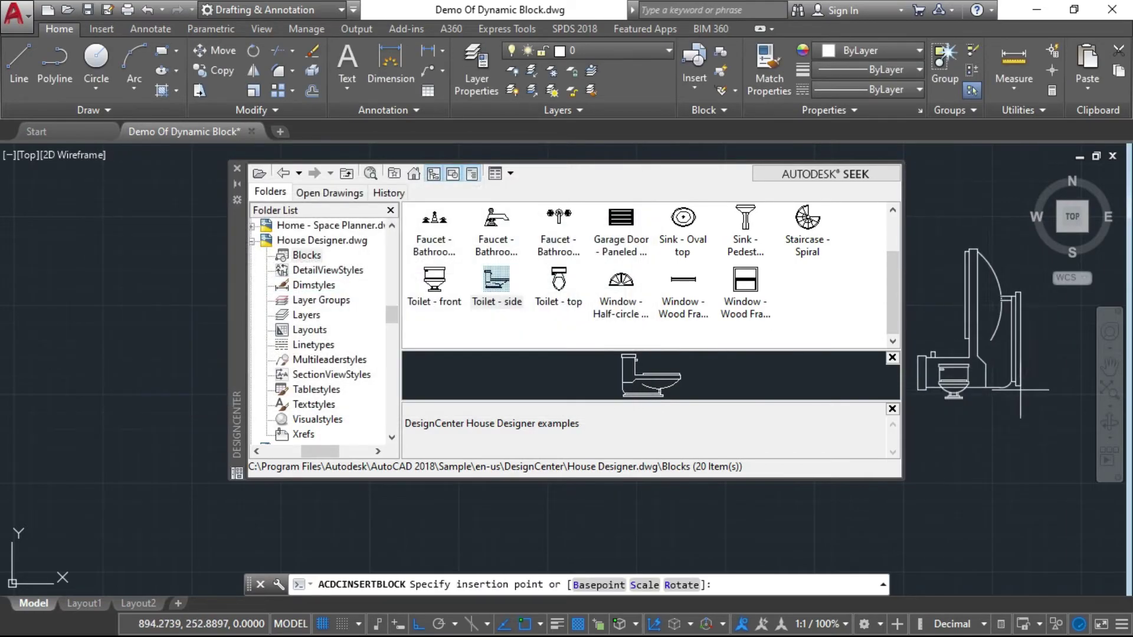
pyautogui.click(1024, 303)
pyautogui.moveTo(1026, 384); pyautogui.dragTo(960, 356, button='middle')
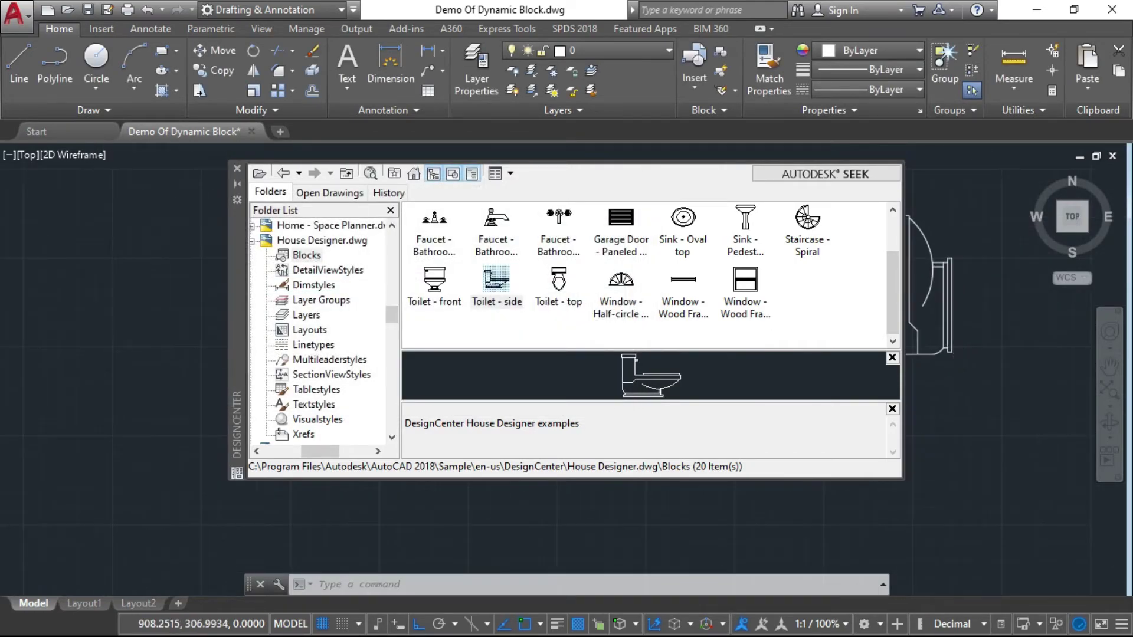
pyautogui.click(238, 168)
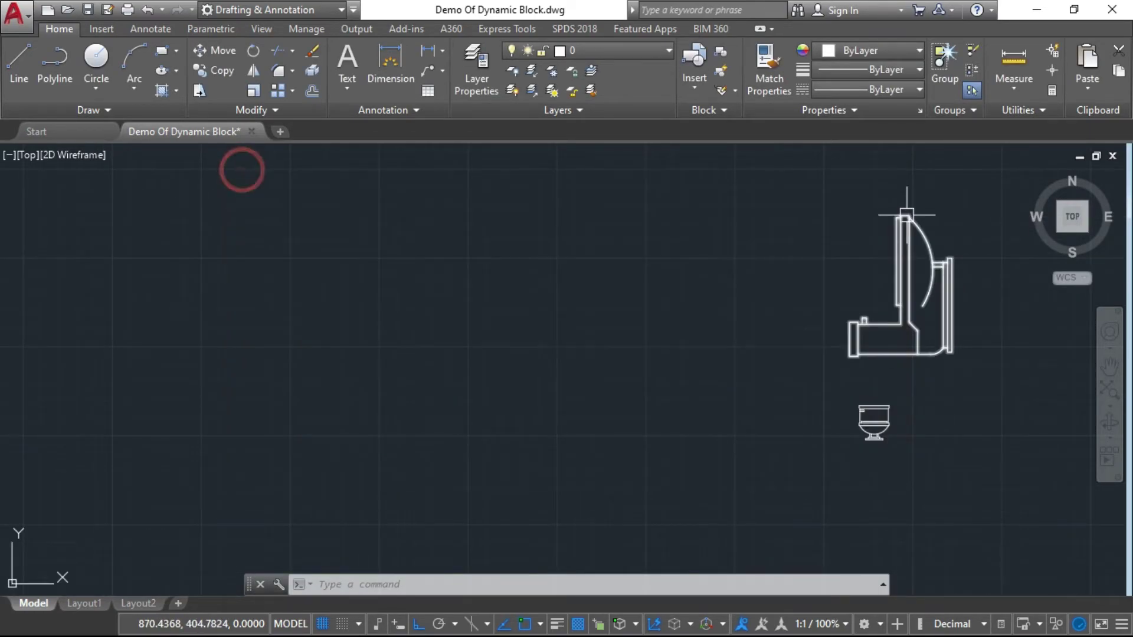
pyautogui.scroll(2, 986, 324)
pyautogui.moveTo(987, 324); pyautogui.dragTo(933, 352, button='middle')
pyautogui.scroll(-8, 779, 460)
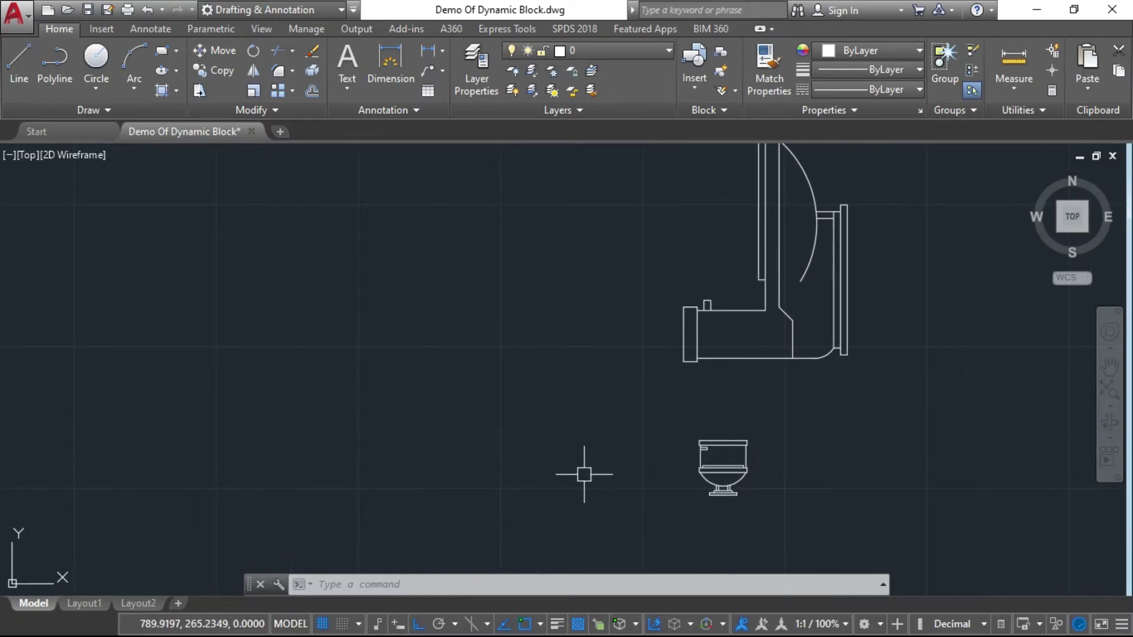
pyautogui.scroll(2, 788, 475)
pyautogui.click(840, 470)
pyautogui.click(711, 327)
pyautogui.press('Delete')
pyautogui.moveTo(421, 488)
pyautogui.mouseDown(button='middle')
pyautogui.moveTo(663, 423)
pyautogui.moveTo(663, 364)
pyautogui.mouseUp(button='middle')
pyautogui.scroll(2, 605, 417)
pyautogui.scroll(4, 521, 435)
pyautogui.moveTo(697, 358)
pyautogui.mouseDown(button='middle')
pyautogui.moveTo(669, 339)
pyautogui.moveTo(614, 382)
pyautogui.mouseUp(button='middle')
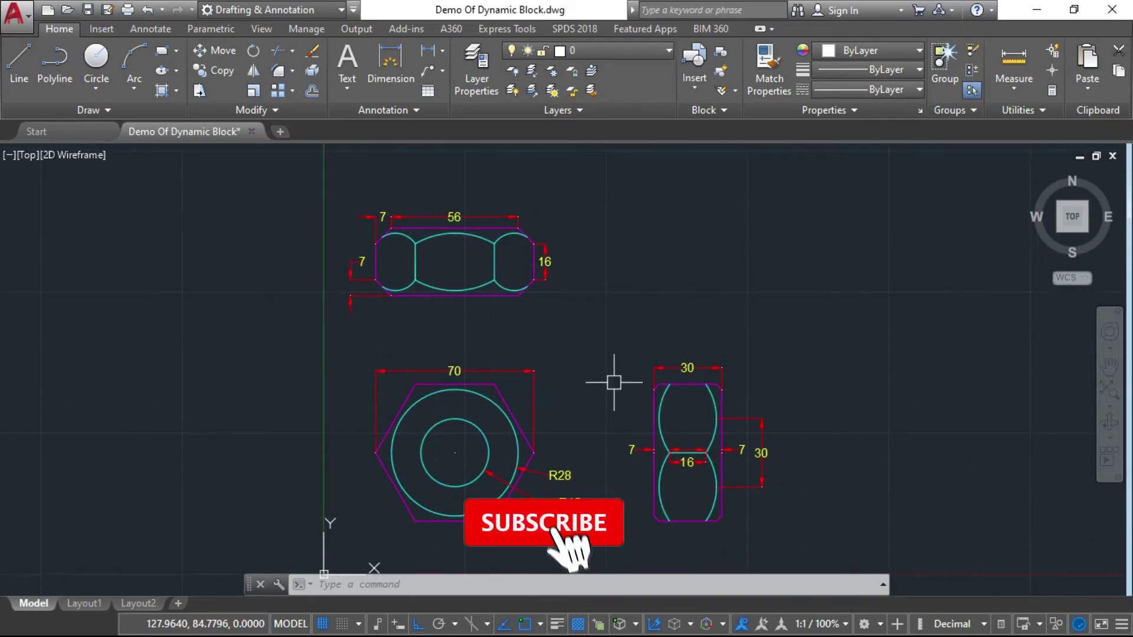
# Open Tool Palettes with Ctrl+3 and browse the Mechanical, Electrical, Structural and Civil samples.
pyautogui.hotkey('ctrl', '3')
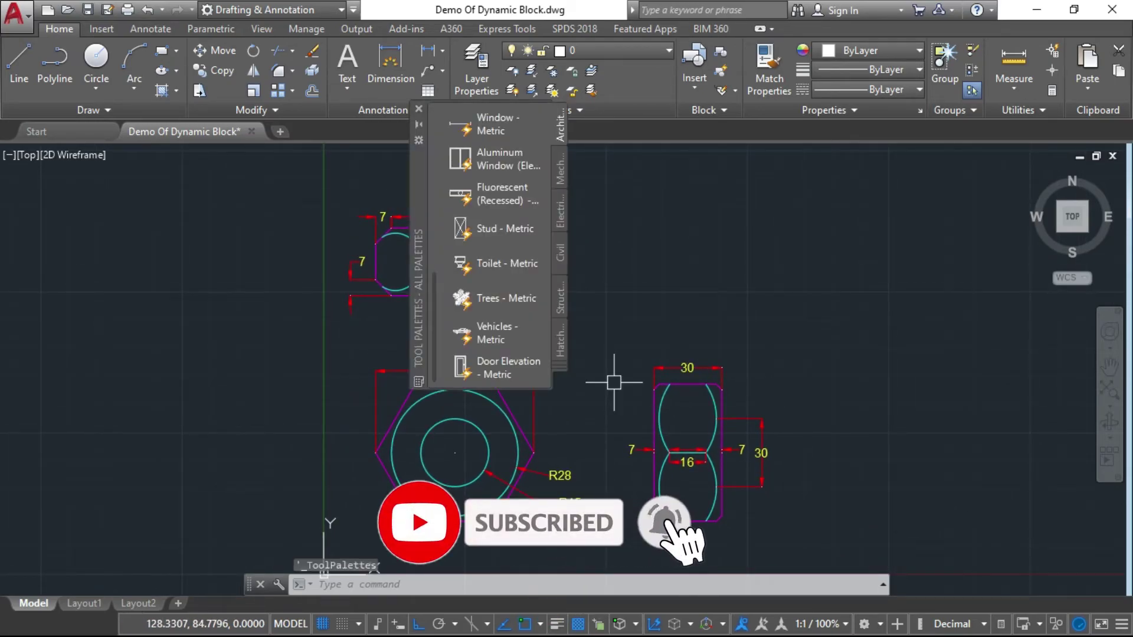
pyautogui.click(562, 176)
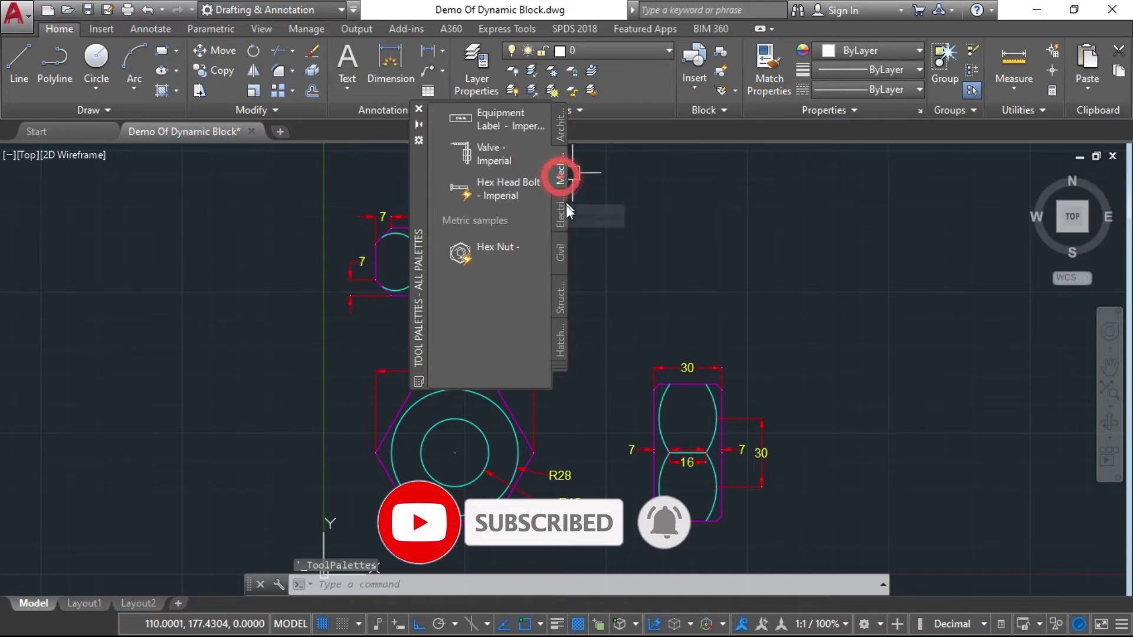
pyautogui.click(562, 218)
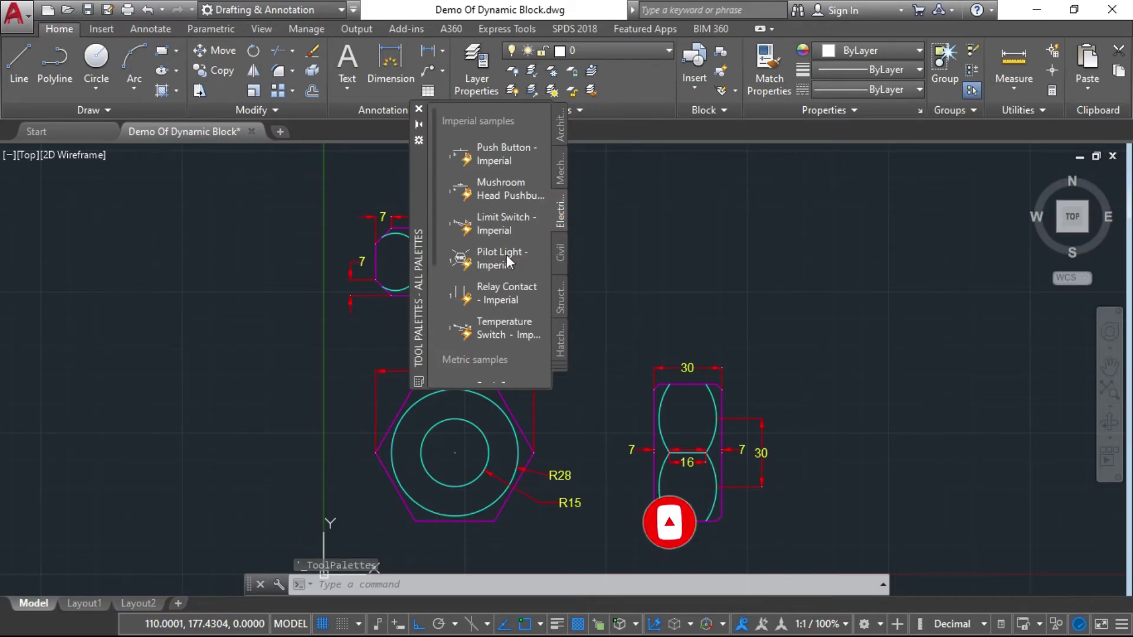
pyautogui.scroll(-3, 514, 303)
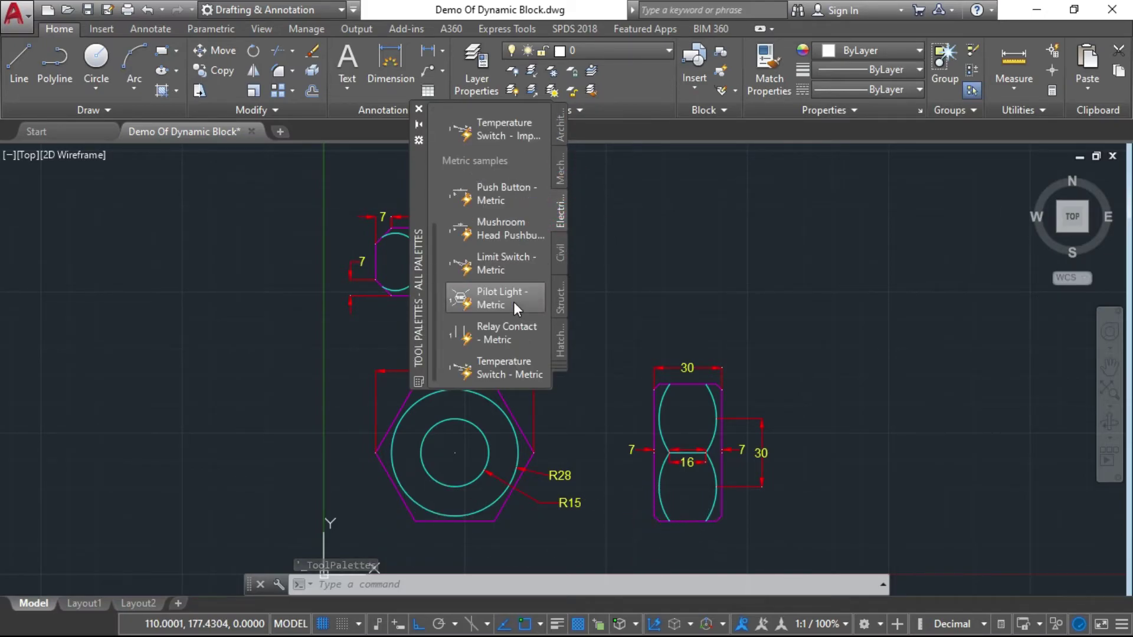
pyautogui.click(562, 298)
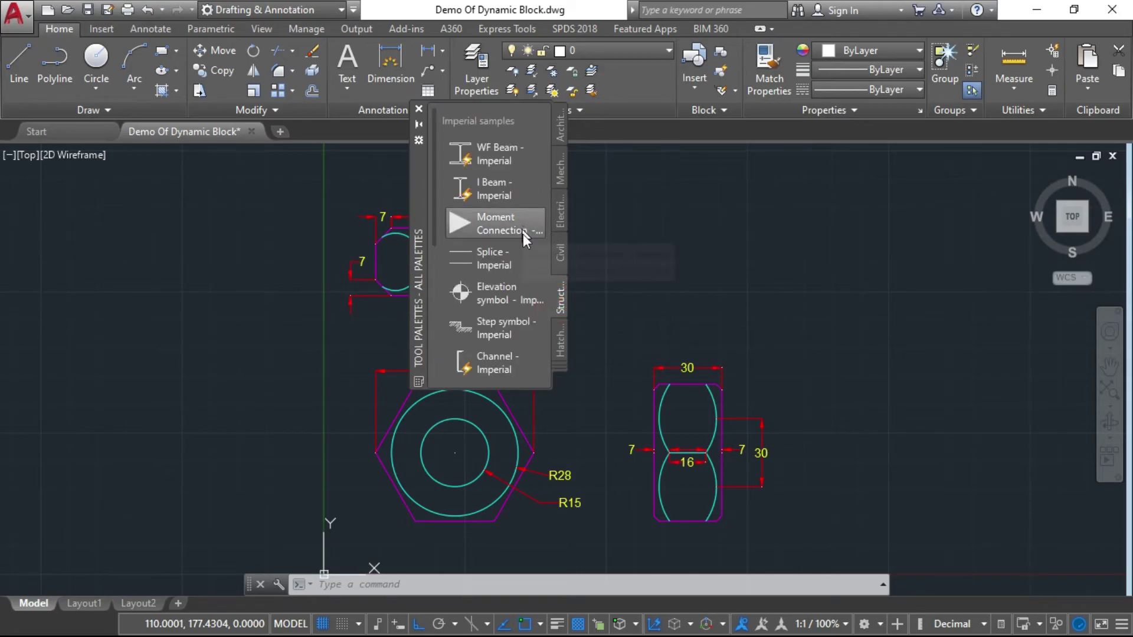
pyautogui.click(561, 252)
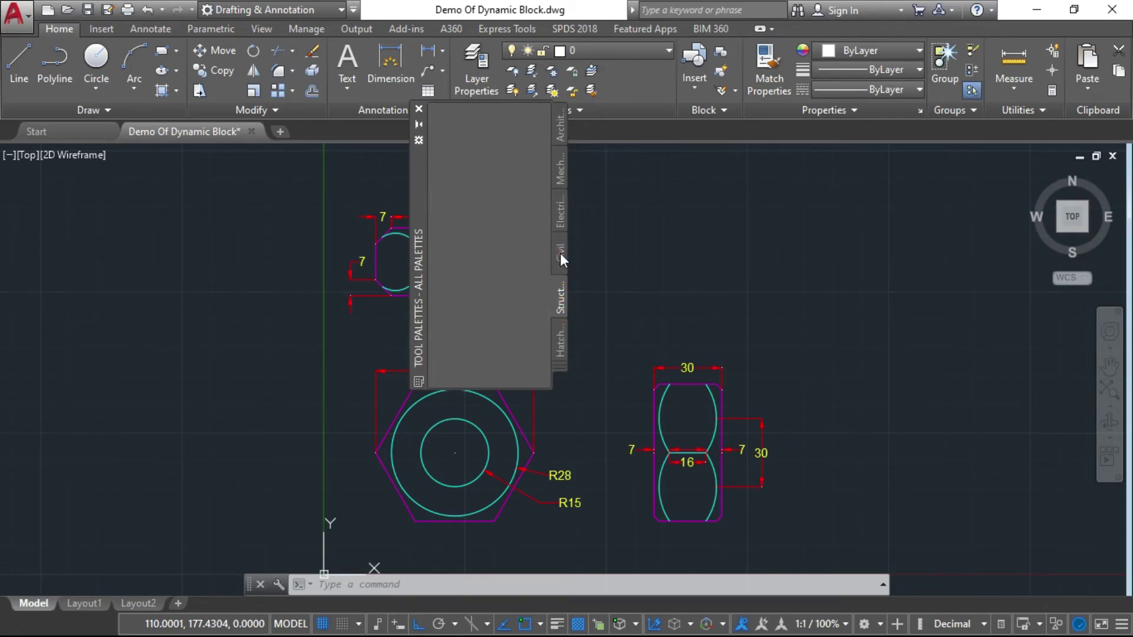
pyautogui.scroll(-5, 507, 288)
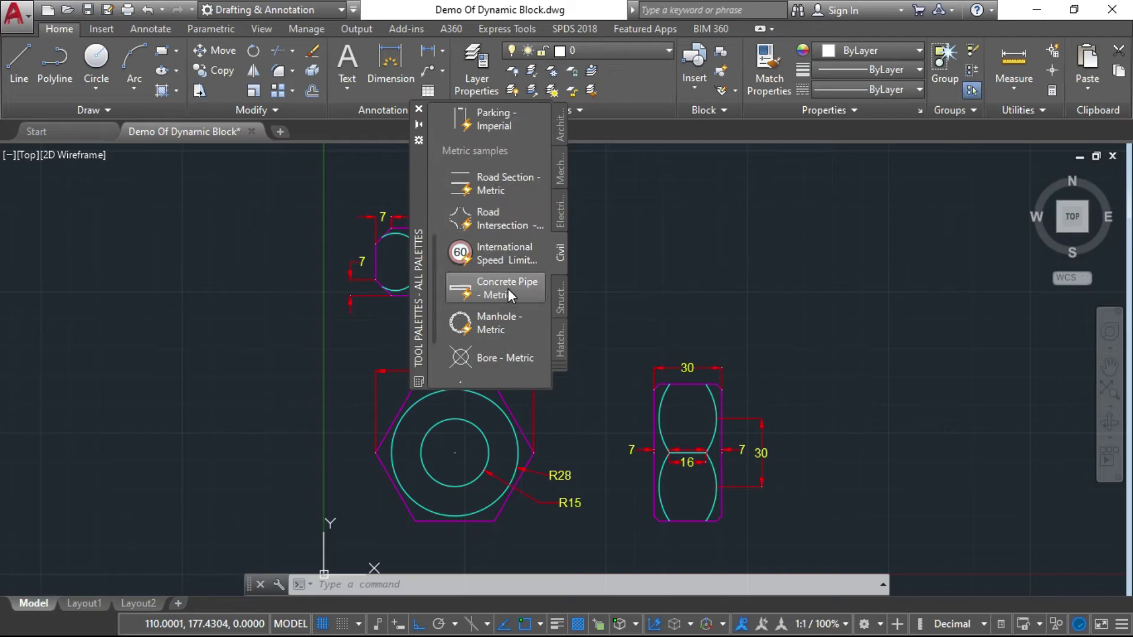
pyautogui.scroll(-2, 508, 288)
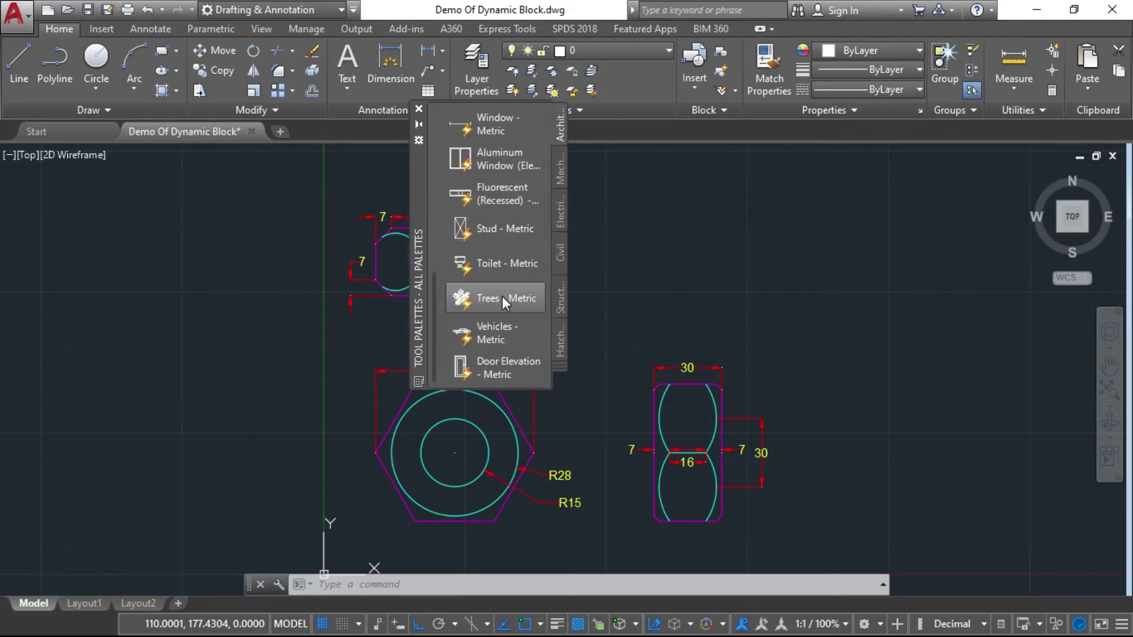
# Insert a Trees - Metric block right of the nuts and switch it to Palm (Elevation).
pyautogui.click(502, 296)
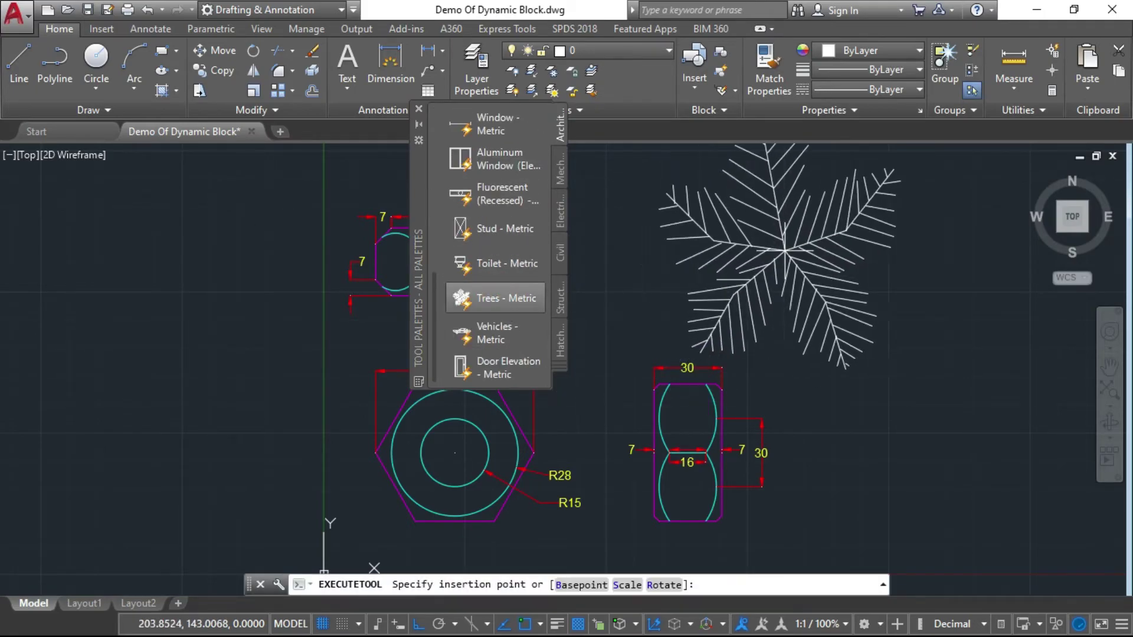
pyautogui.click(860, 276)
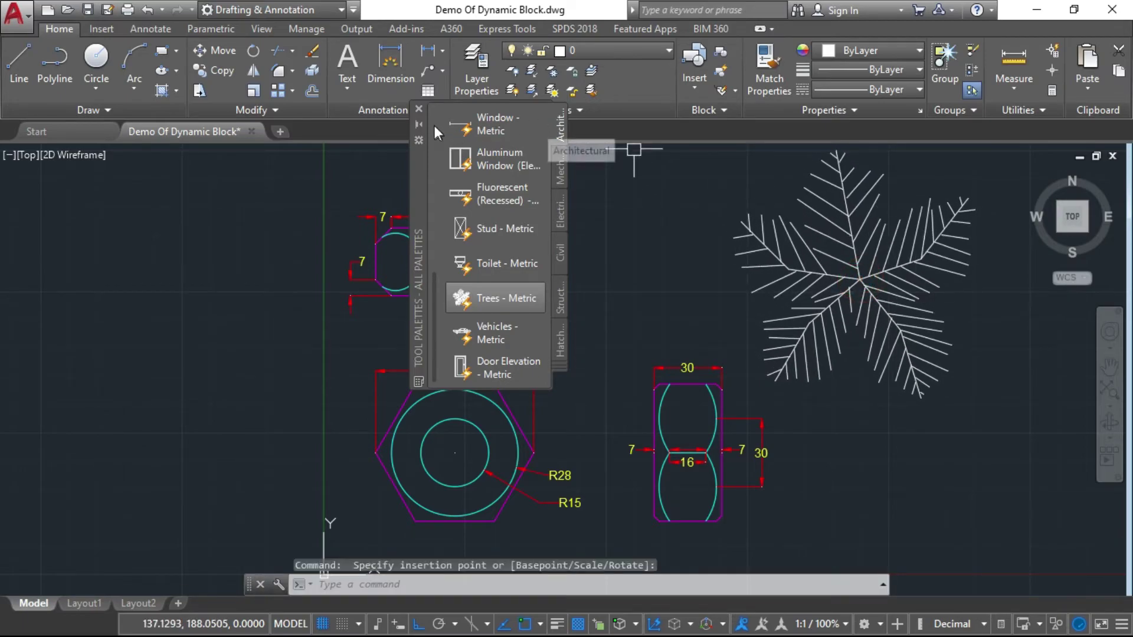
pyautogui.click(420, 107)
pyautogui.click(874, 260)
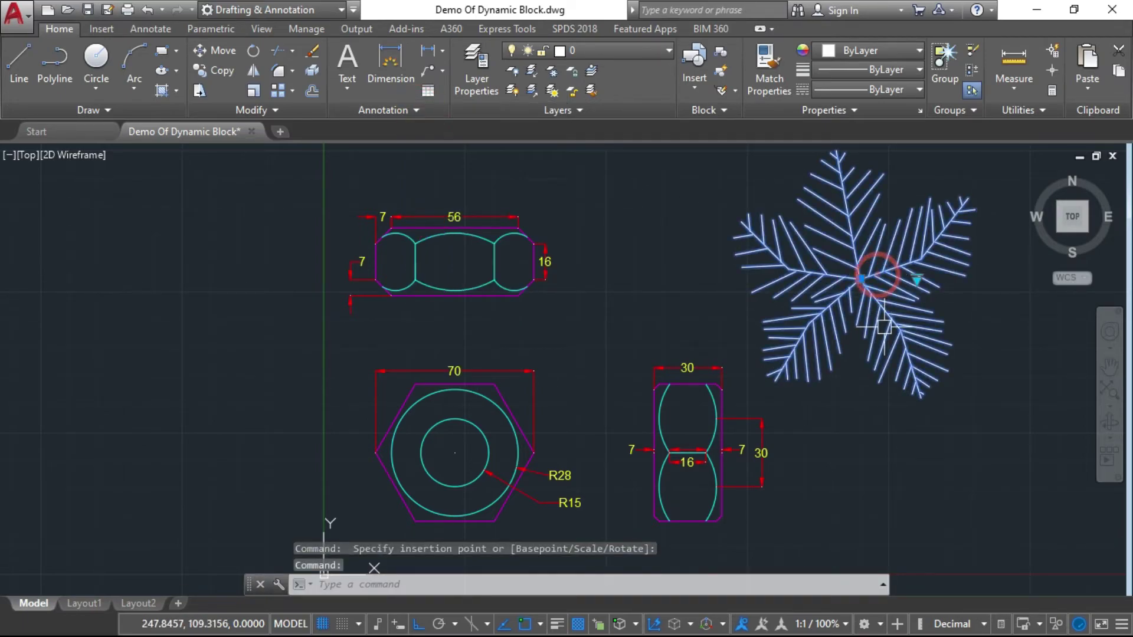
pyautogui.click(917, 280)
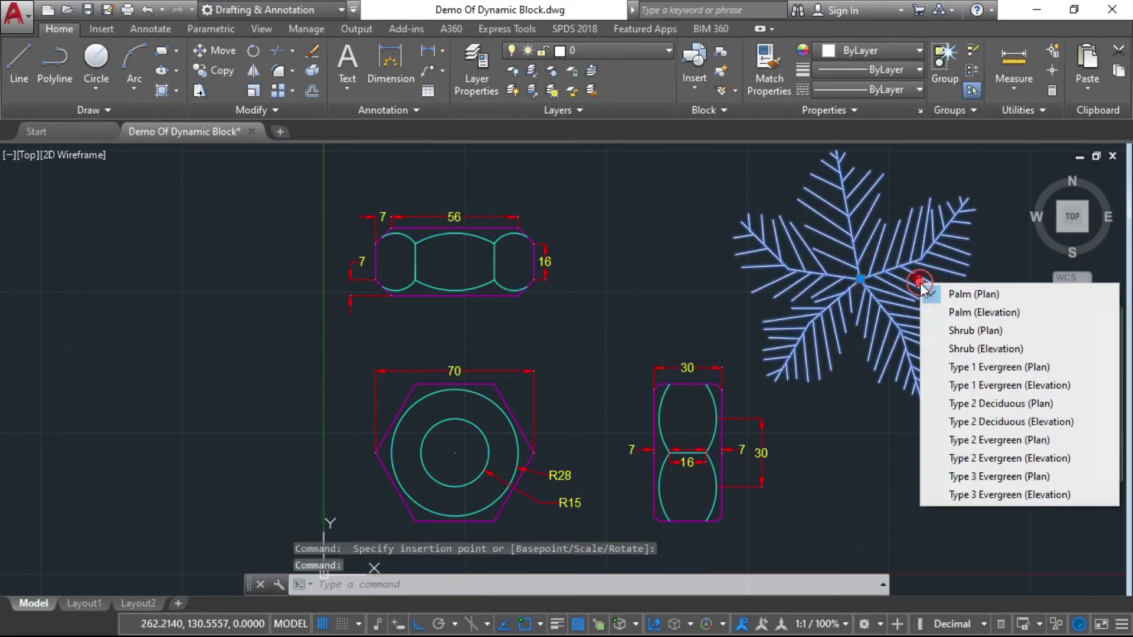
pyautogui.click(998, 317)
# Switch the tree to Type 1 Evergreen (Plan), then to Type 1 Evergreen (Elevation).
pyautogui.moveTo(872, 252); pyautogui.dragTo(708, 378, button='middle')
pyautogui.scroll(-3, 794, 353)
pyautogui.scroll(2, 726, 385)
pyautogui.click(718, 405)
pyautogui.click(716, 401)
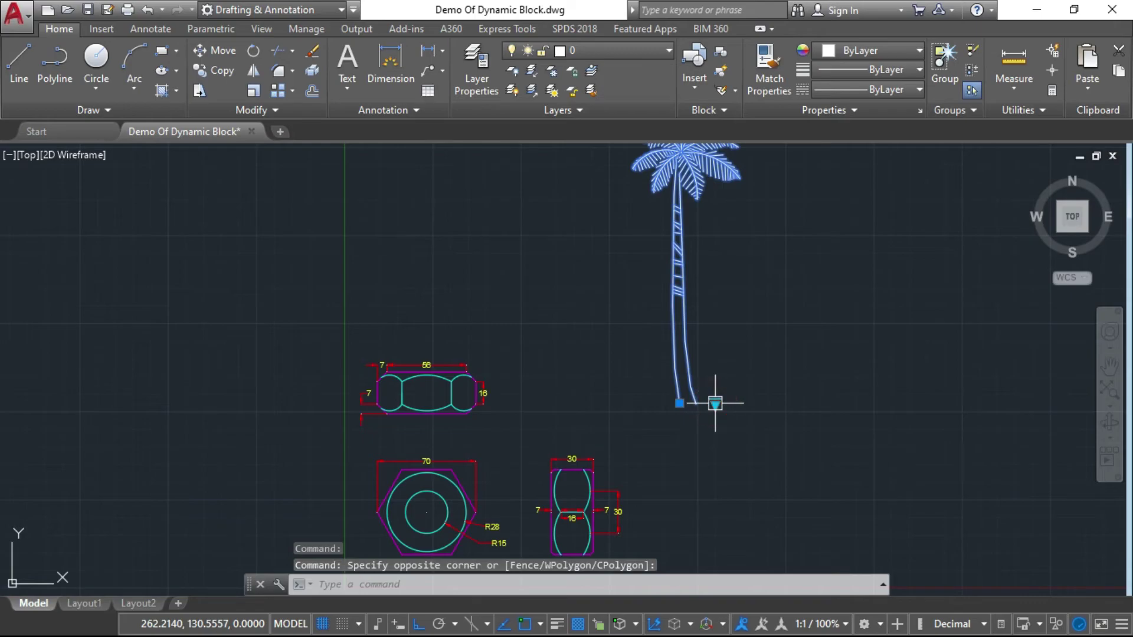
pyautogui.click(715, 404)
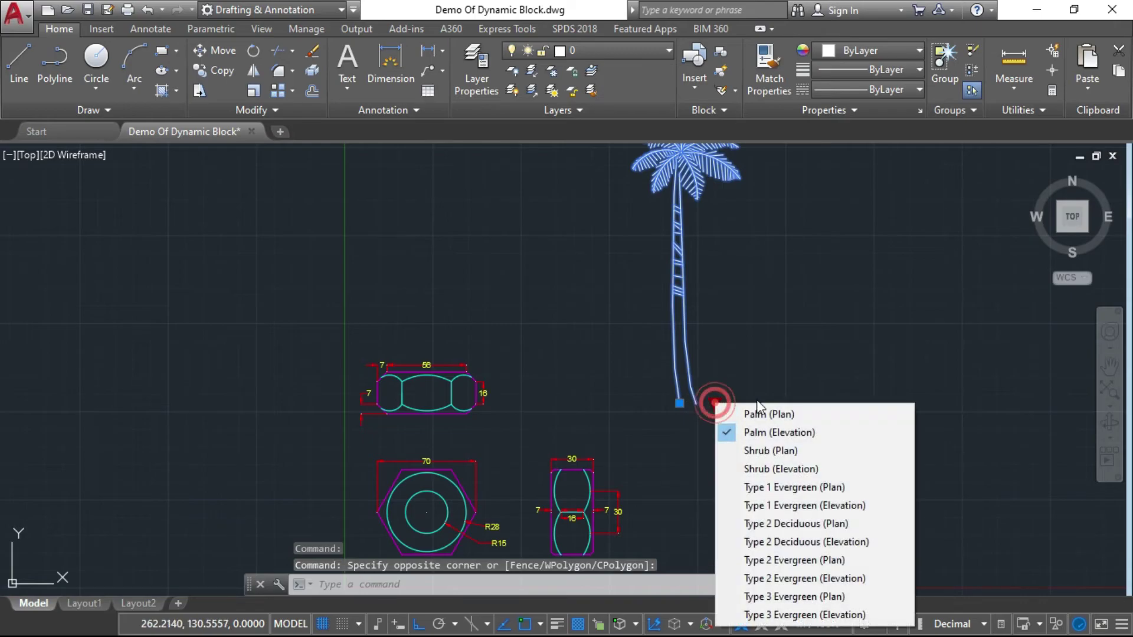
pyautogui.click(808, 488)
pyautogui.click(715, 405)
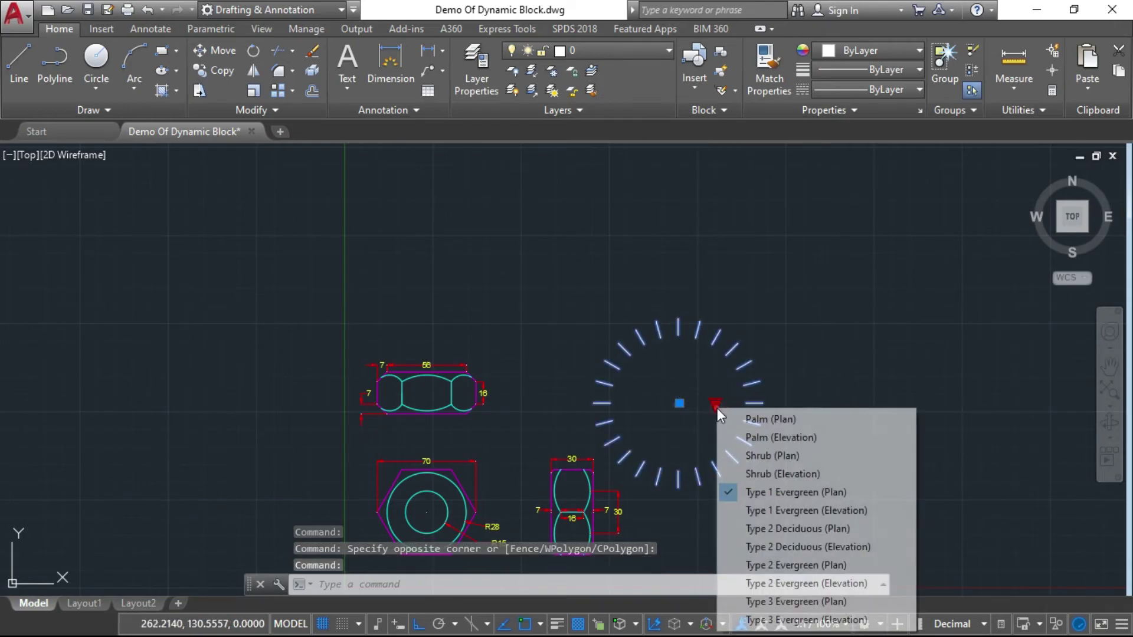
pyautogui.click(795, 512)
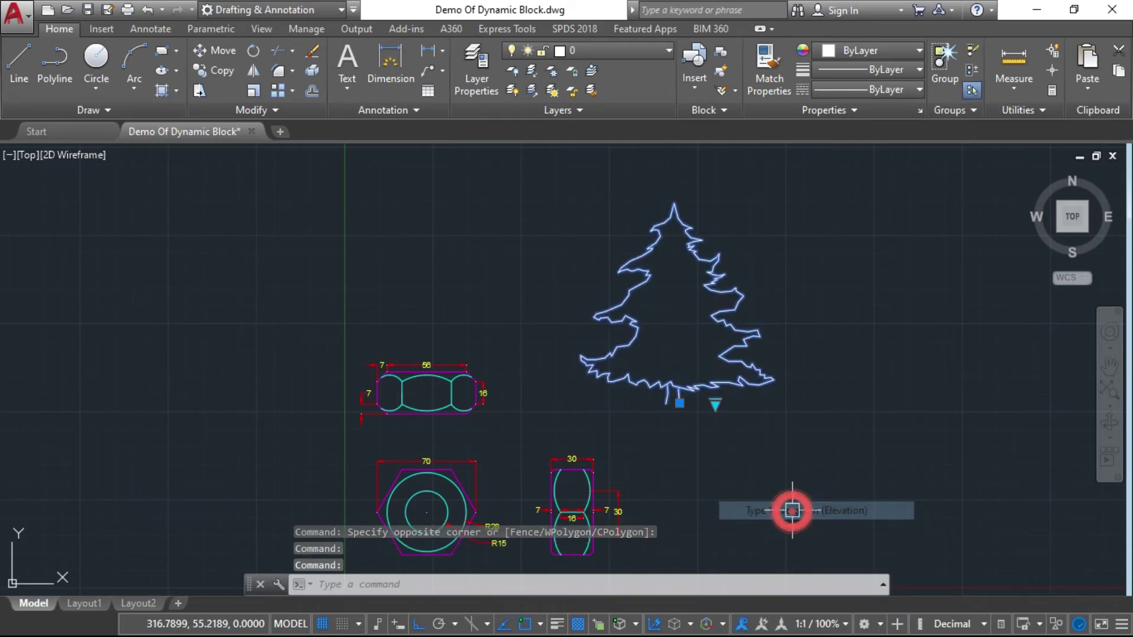
pyautogui.moveTo(721, 346); pyautogui.dragTo(759, 379, button='middle')
pyautogui.scroll(-2, 828, 423)
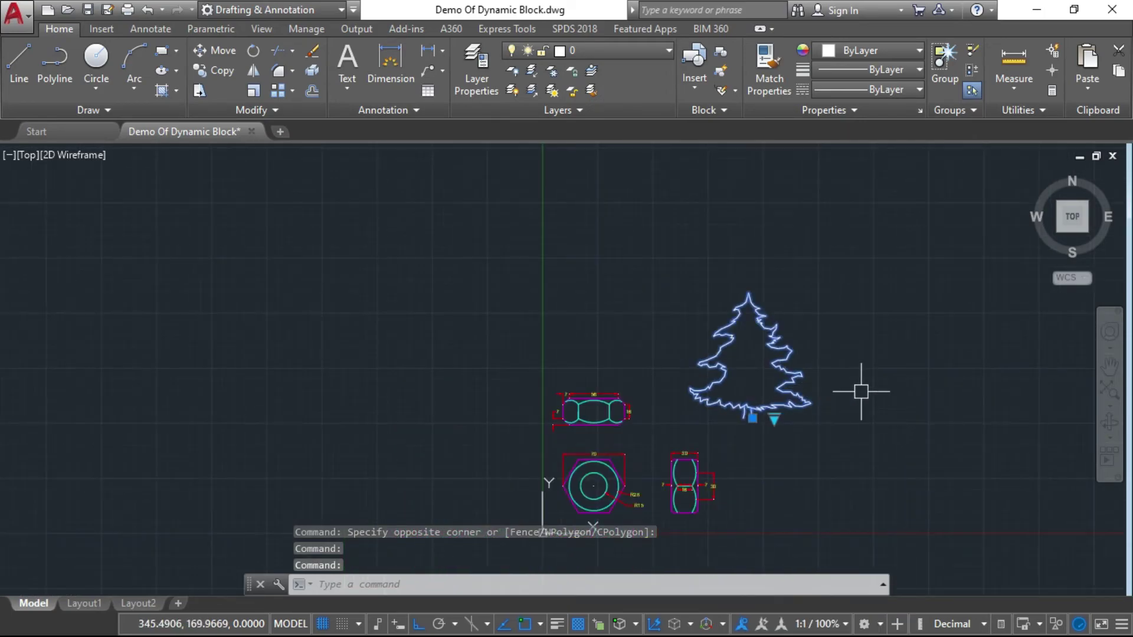
pyautogui.moveTo(860, 392); pyautogui.dragTo(799, 361, button='middle')
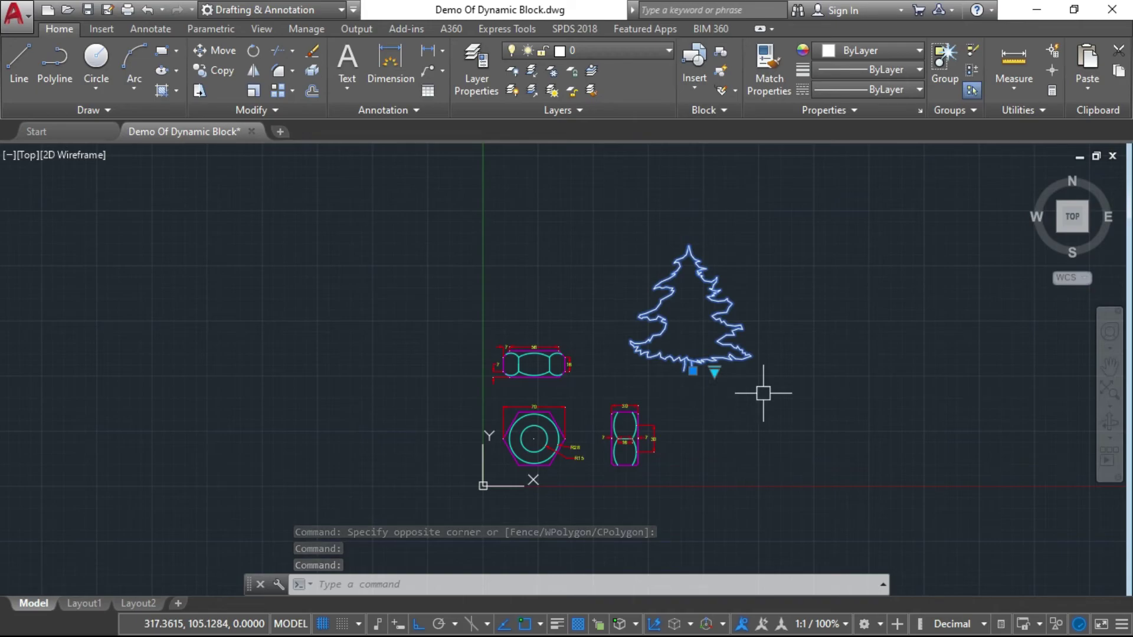
pyautogui.press('Escape')
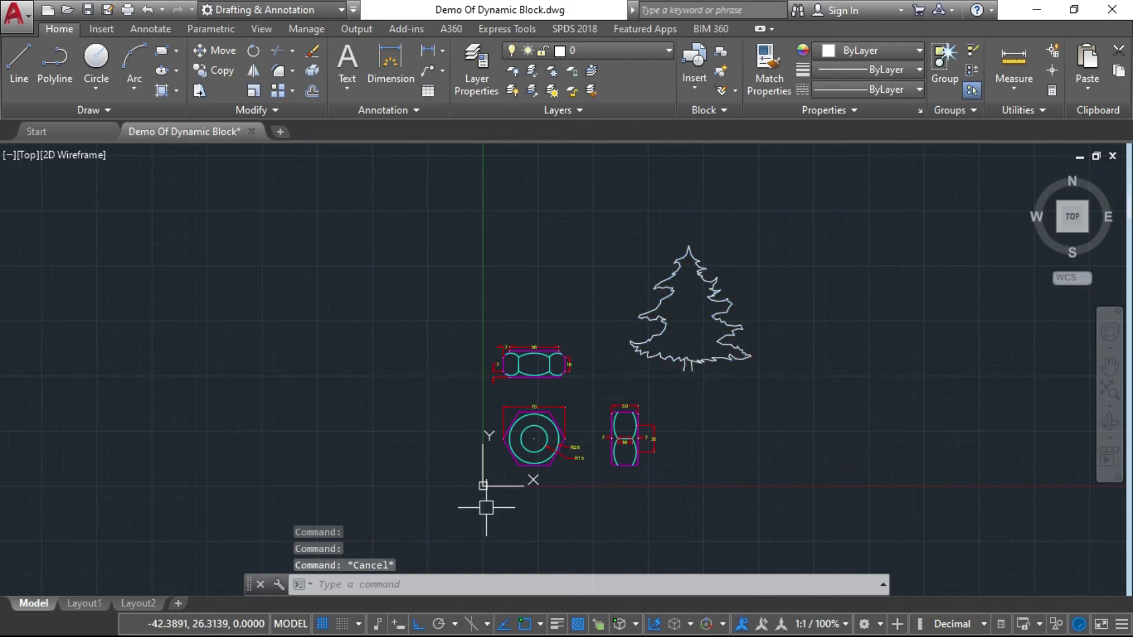
# Erase the Trees - Metric block and zoom in on the three nut views.
pyautogui.click(770, 386)
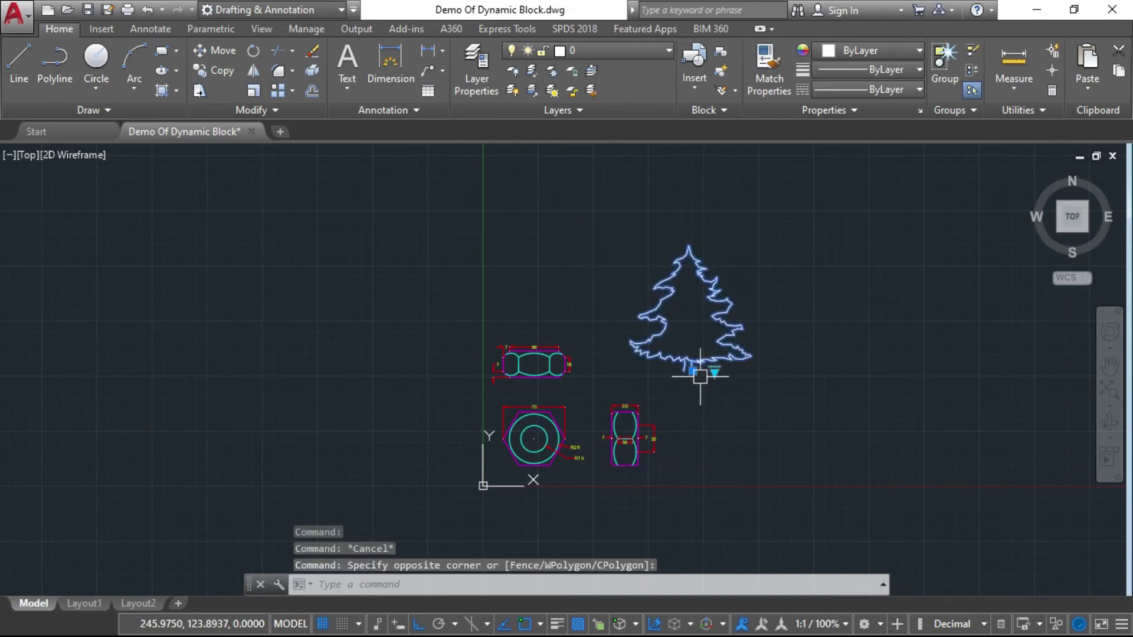
pyautogui.press('Delete')
pyautogui.scroll(4, 628, 430)
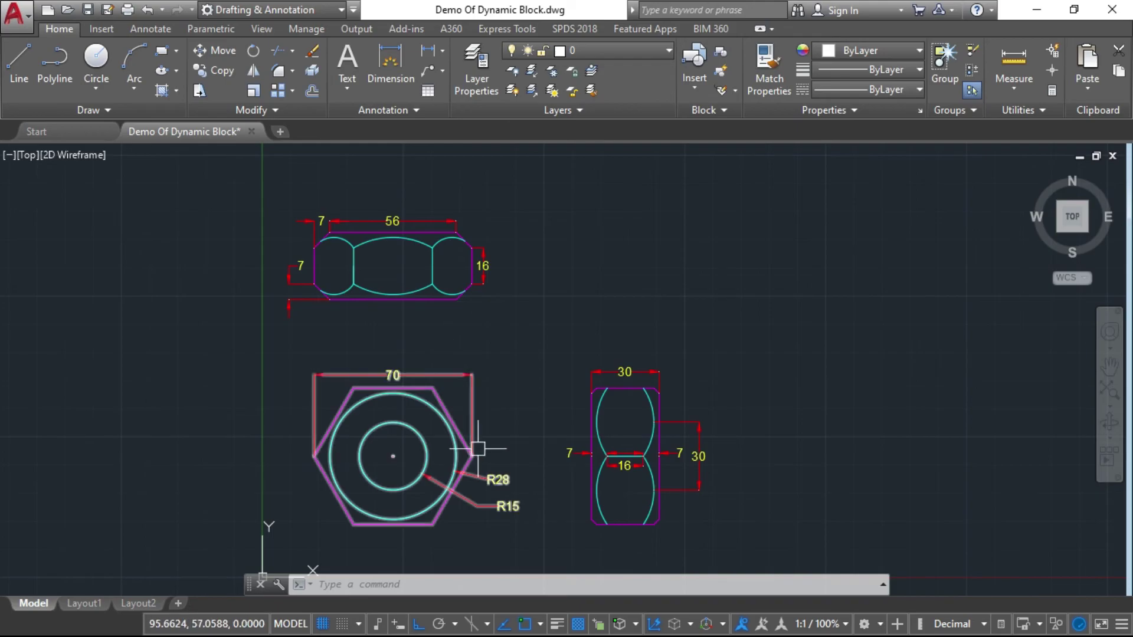
pyautogui.moveTo(478, 448)
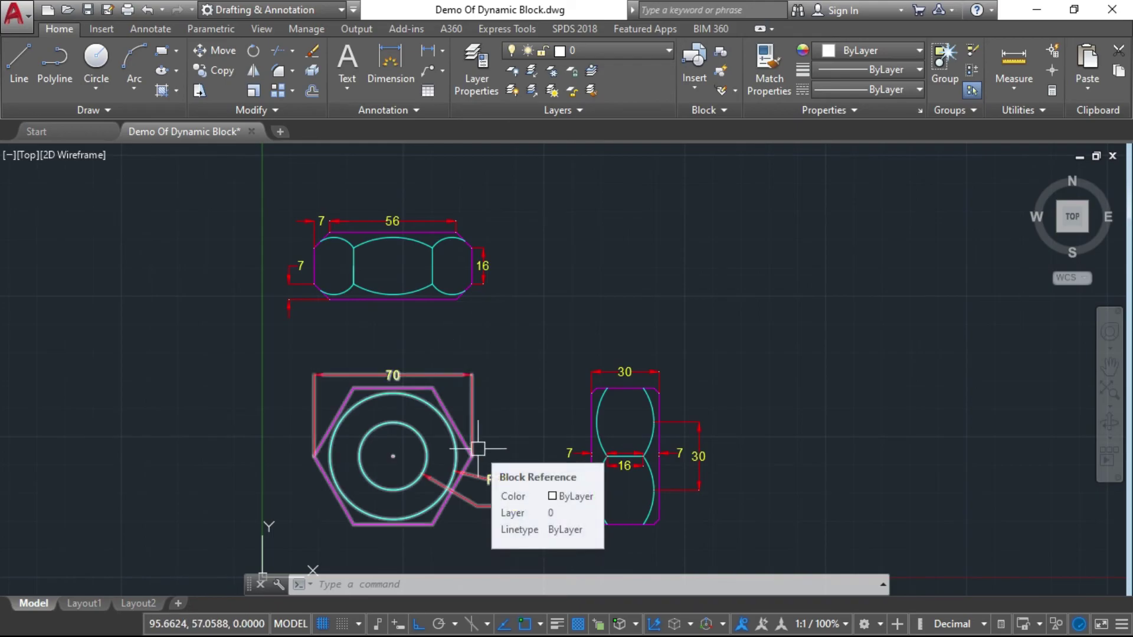